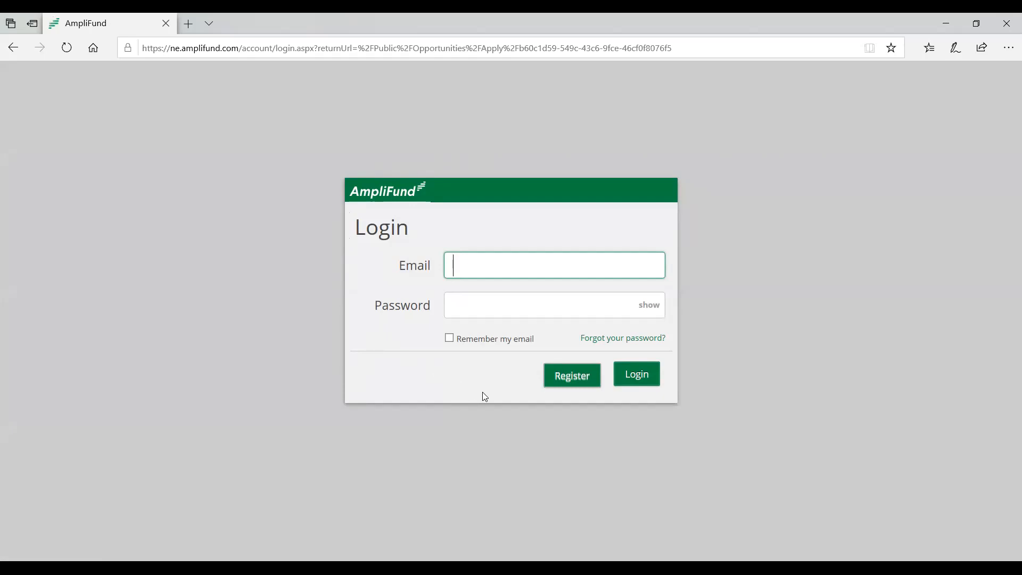
- Start registering a new account and enter the user's email address
click(577, 382)
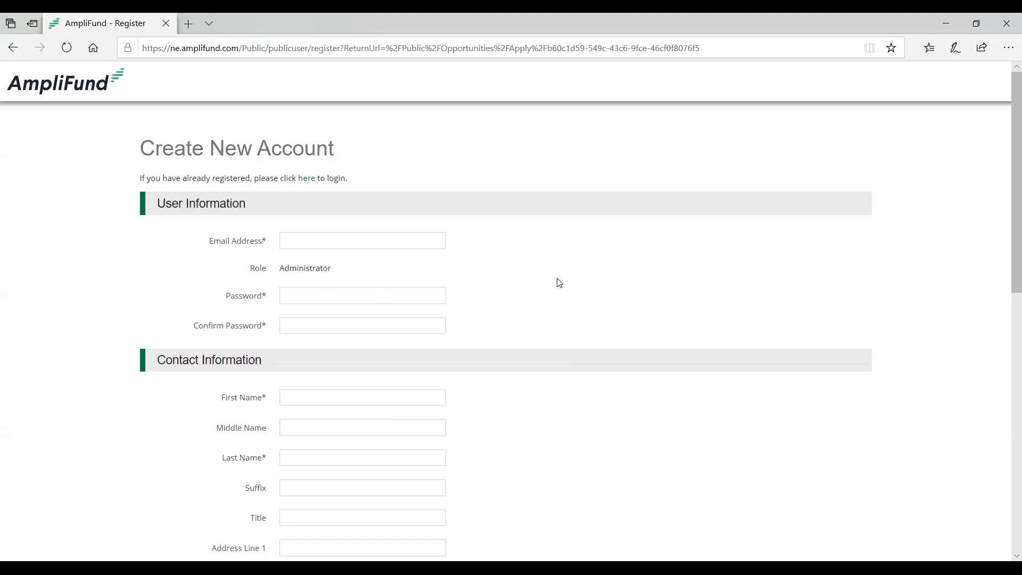
click(412, 245)
click(505, 307)
- Enter the account password and repeat it in the confirmation field
click(361, 296)
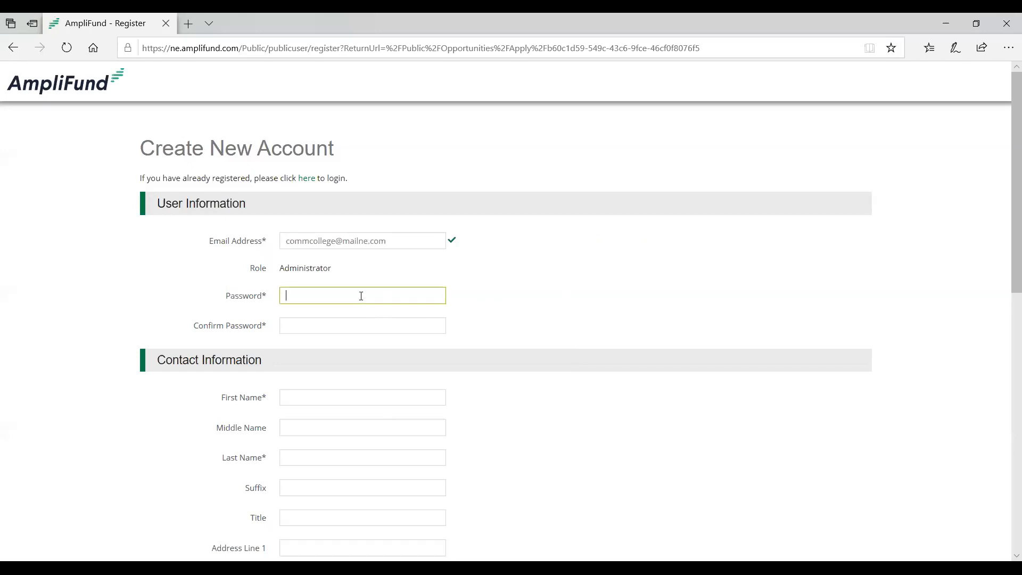
text(•••••)
click(345, 347)
click(344, 322)
text(•••••)
click(548, 361)
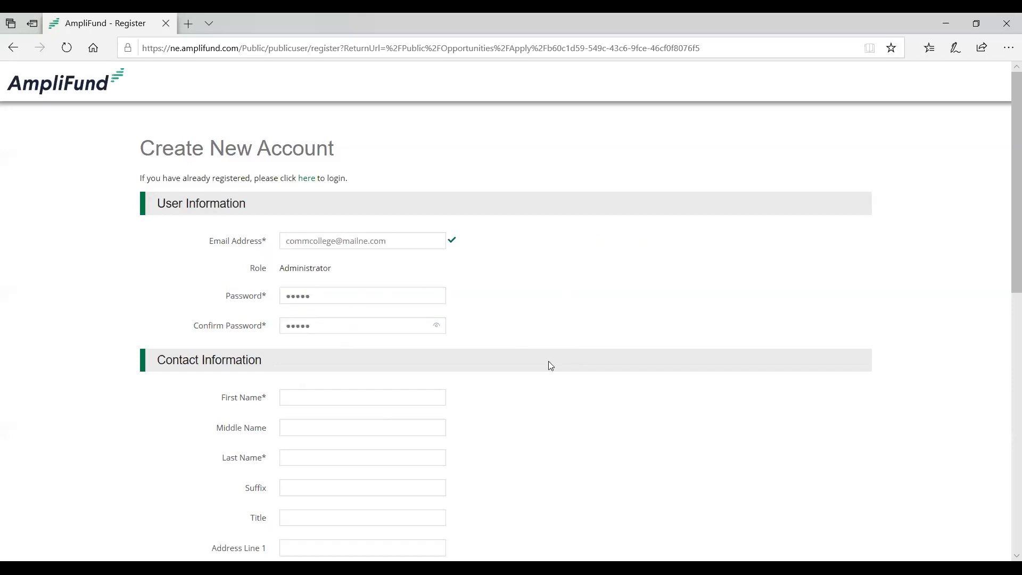
- Fill in the contact's first and last name in the contact information
drag(1006, 212, 1006, 313)
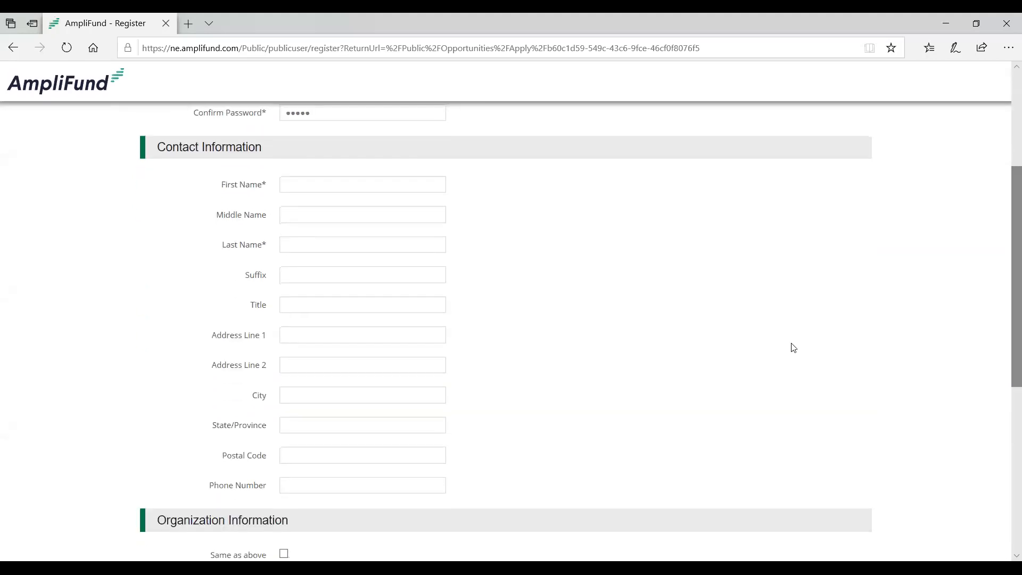
click(330, 184)
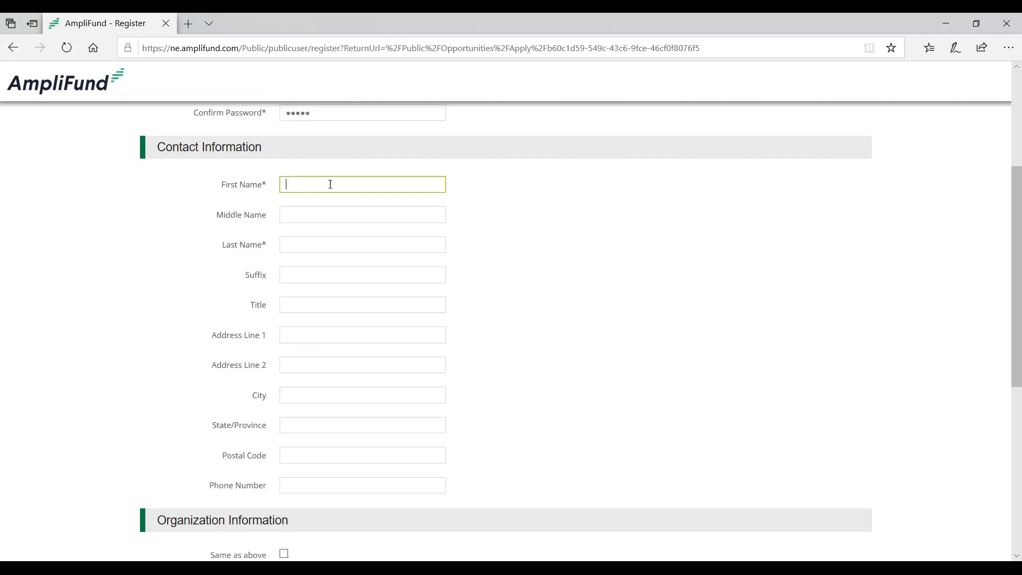
text(Jane)
click(331, 237)
text(Smith)
click(267, 256)
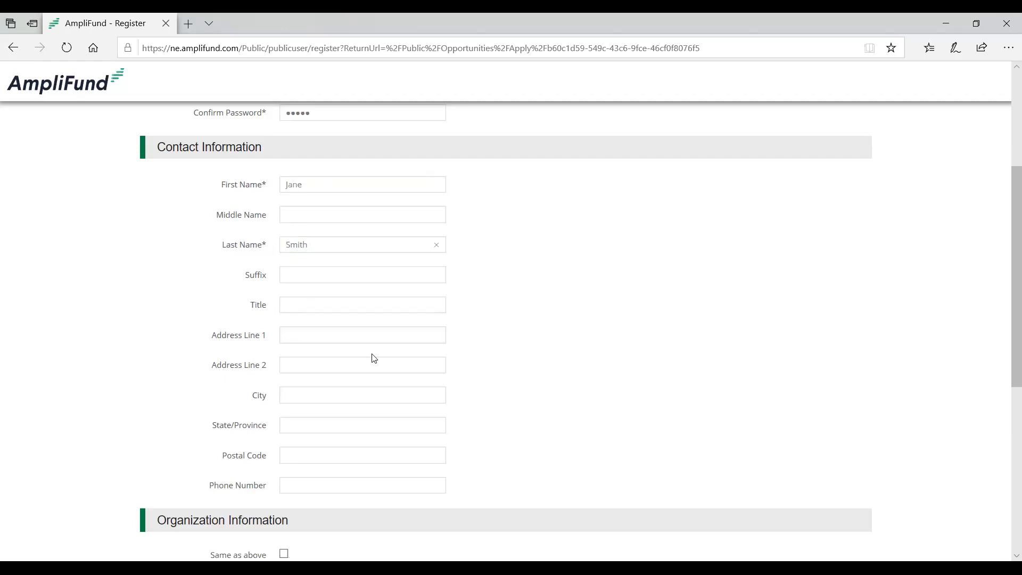
- Reuse the contact details for the organization and set the organization name to "Comm College 1"
drag(1006, 275, 997, 418)
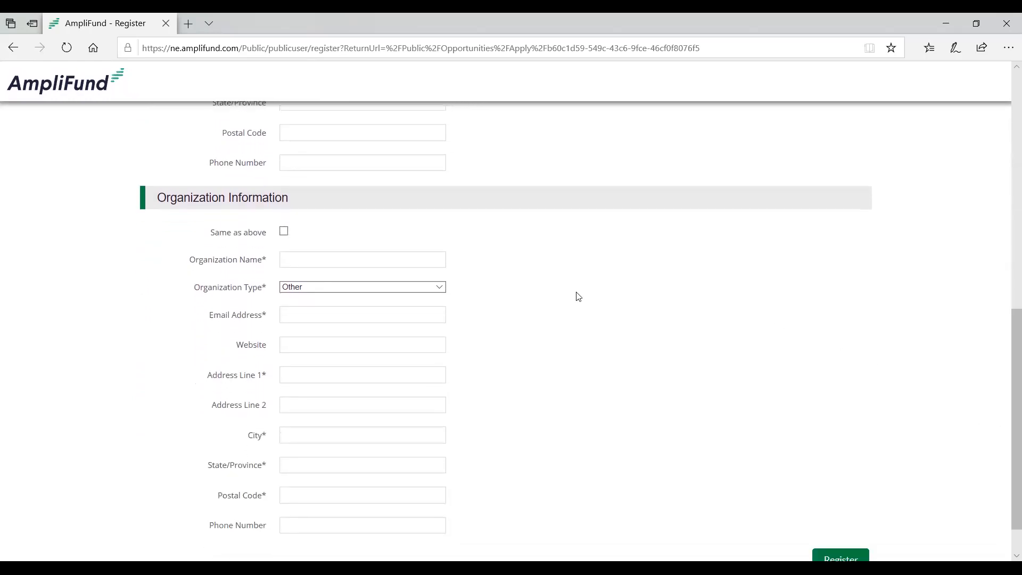
scroll(510, 275, down, 1)
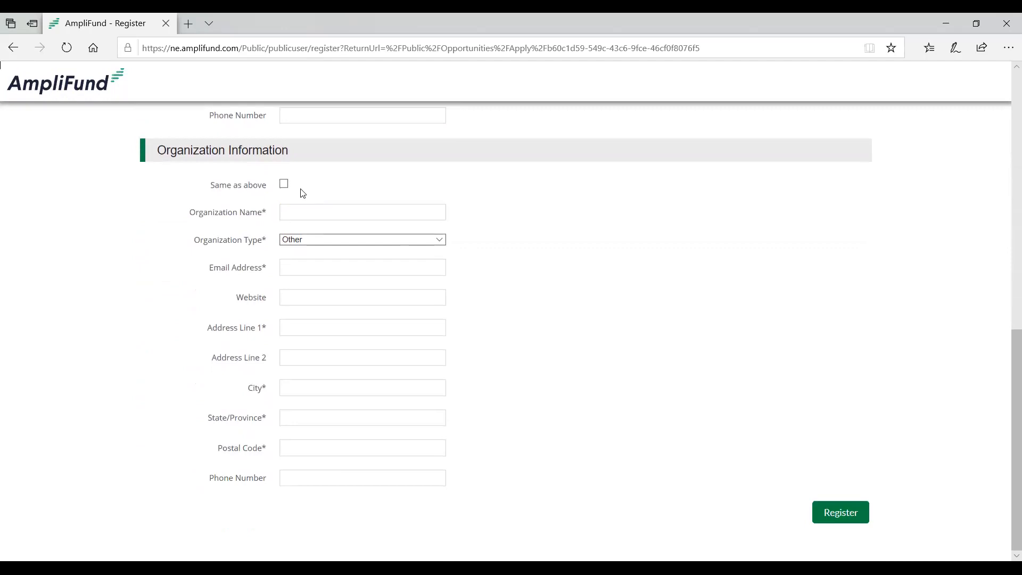
click(285, 184)
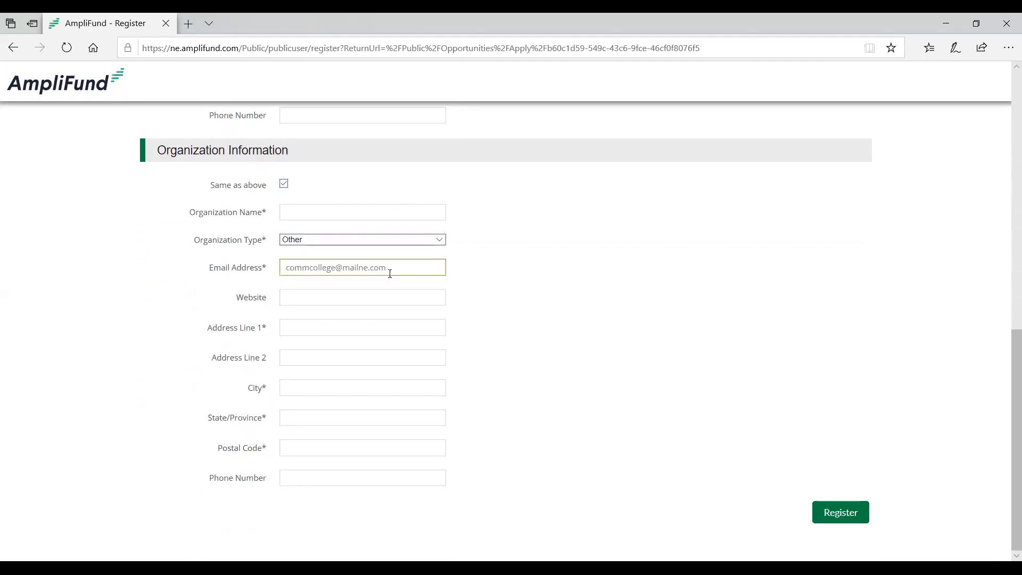
click(377, 209)
text(C)
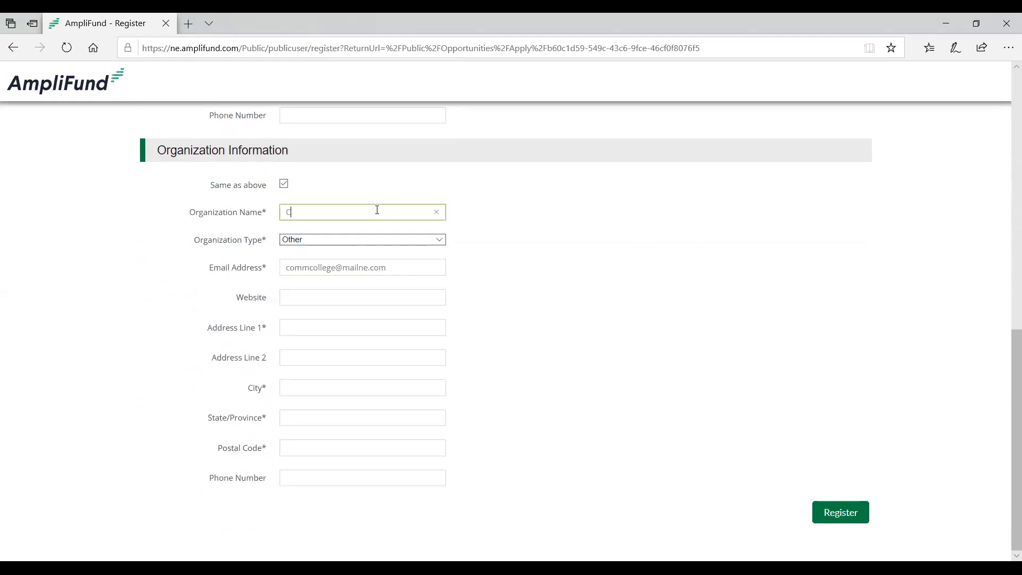
text(omm College 1)
- Fill in the organization's street address, city, state and postal code
click(344, 324)
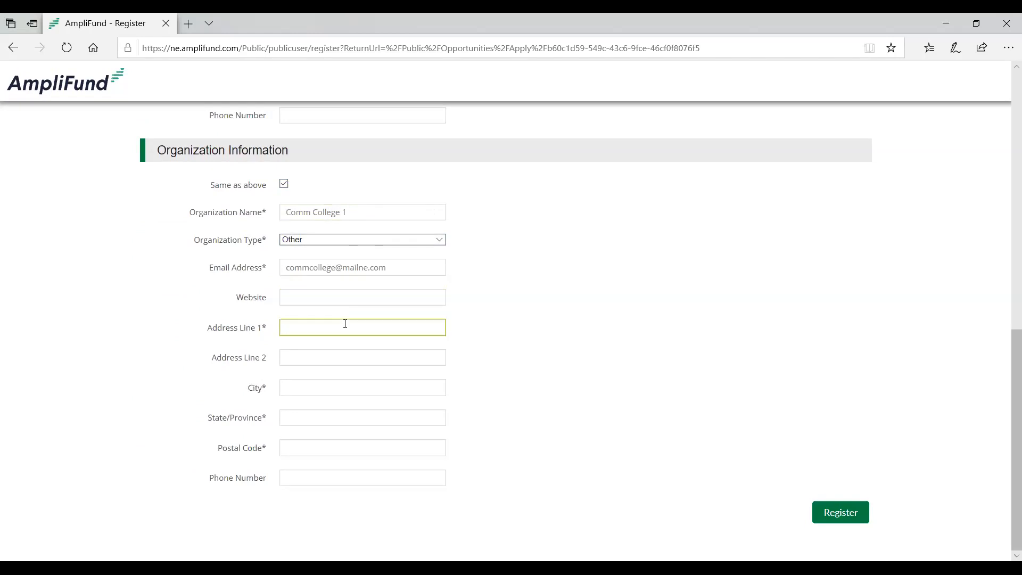
text(12345 Street)
click(355, 391)
text(City)
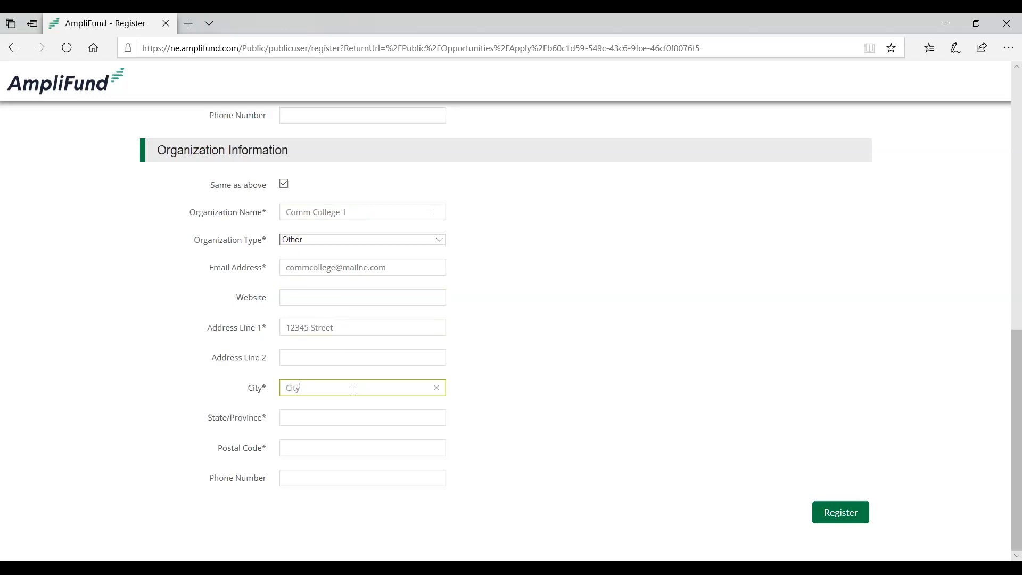
text(State)
text(1233)
key(BackSpace)
text(45)
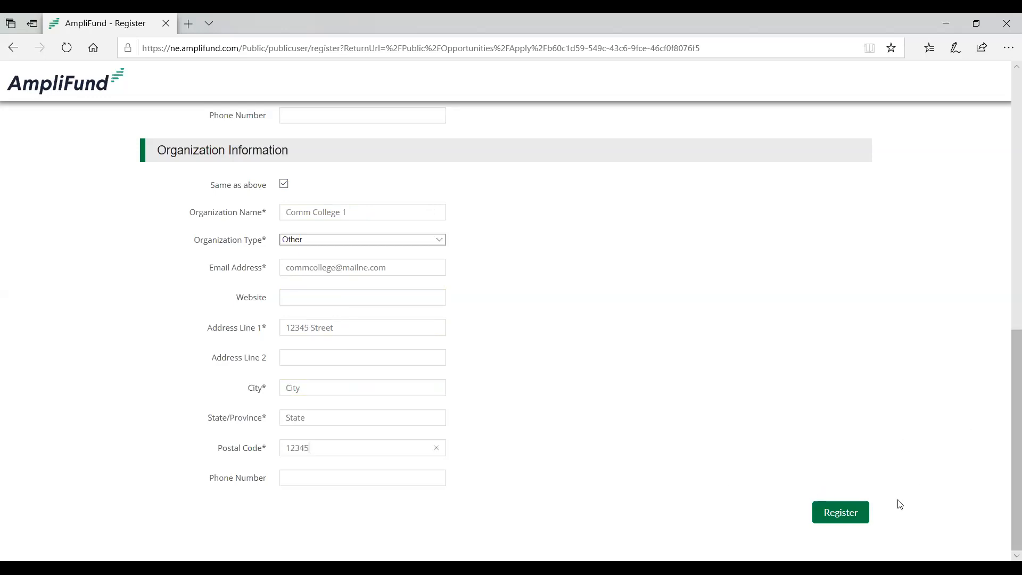
- Submit the registration and accept the Click-to-Proceed Agreement
click(833, 520)
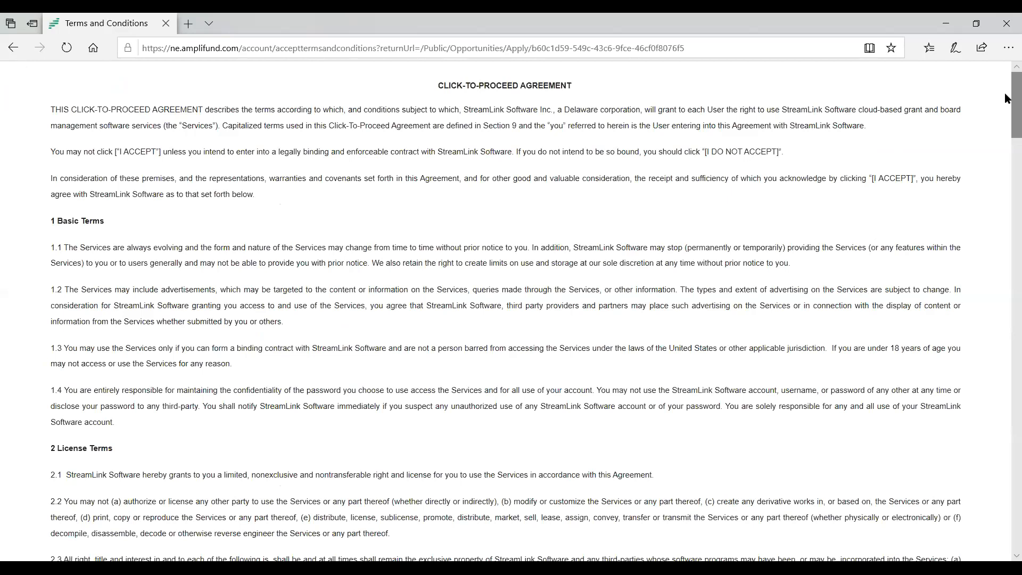
scroll(1004, 423, down, 3)
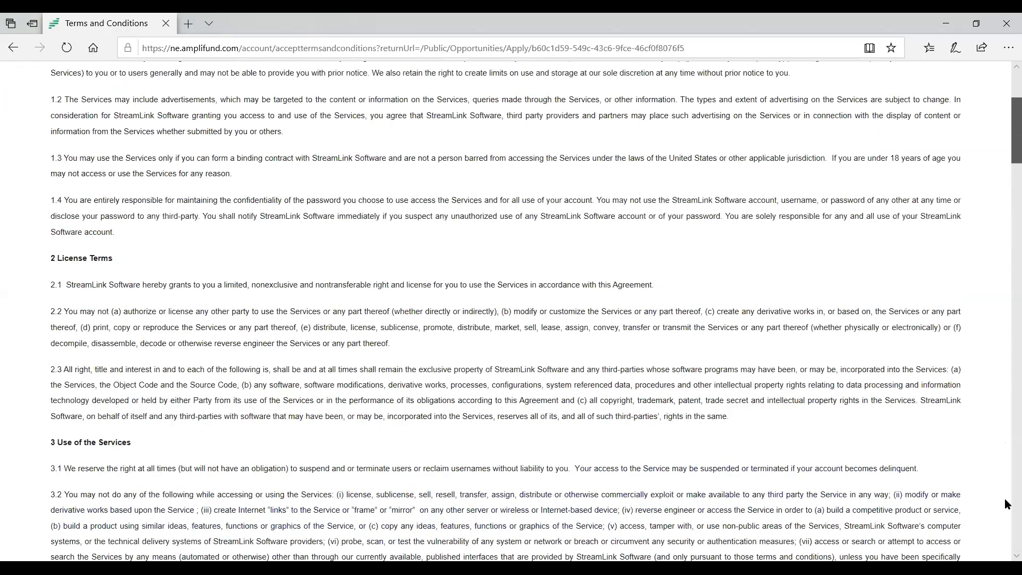
scroll(1005, 494, down, 15)
click(814, 542)
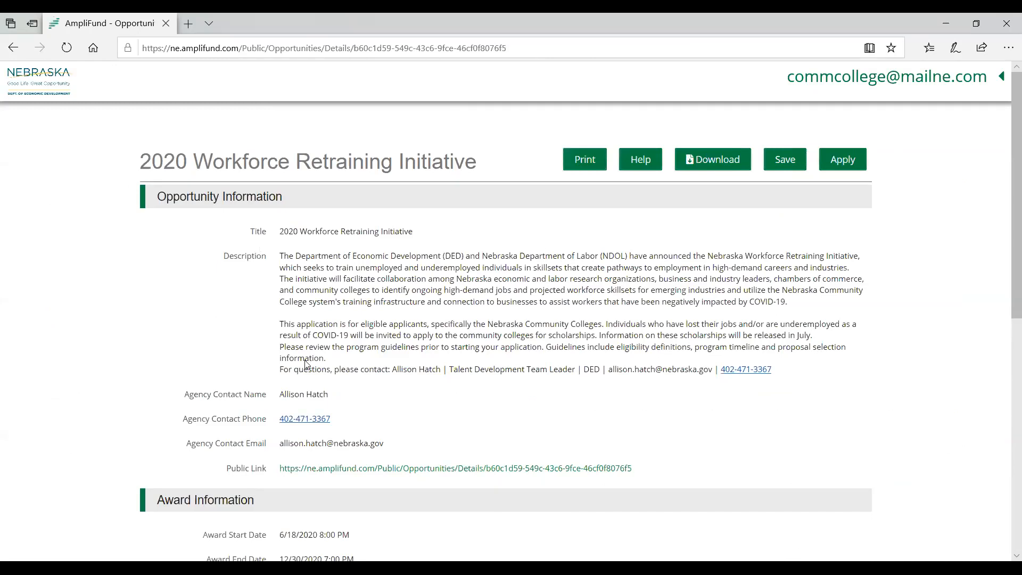
- Start an application for the 2020 Workforce Retraining Initiative and name it "community college app"
click(844, 160)
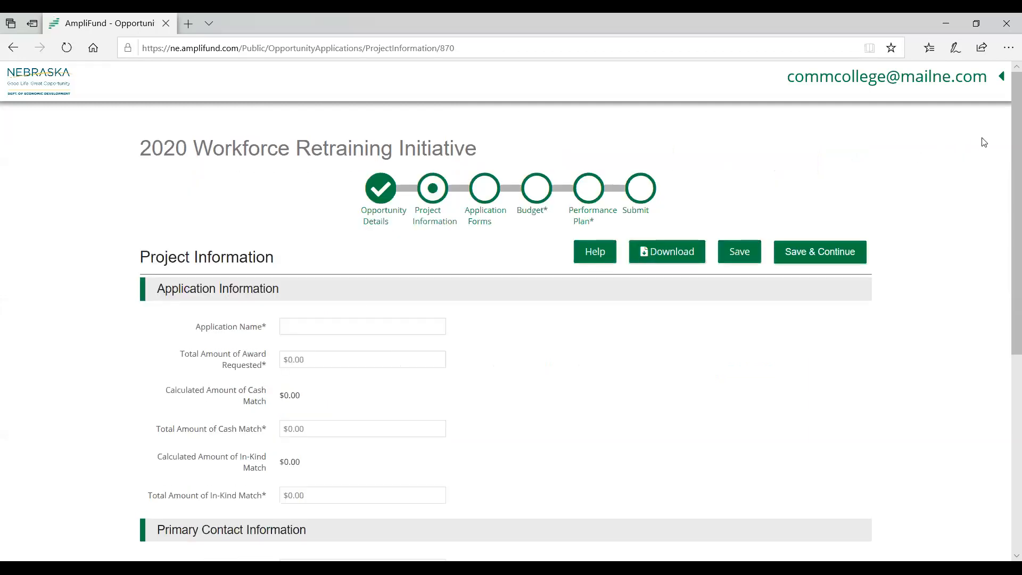
scroll(1006, 149, down, 1)
scroll(1006, 160, up, 1)
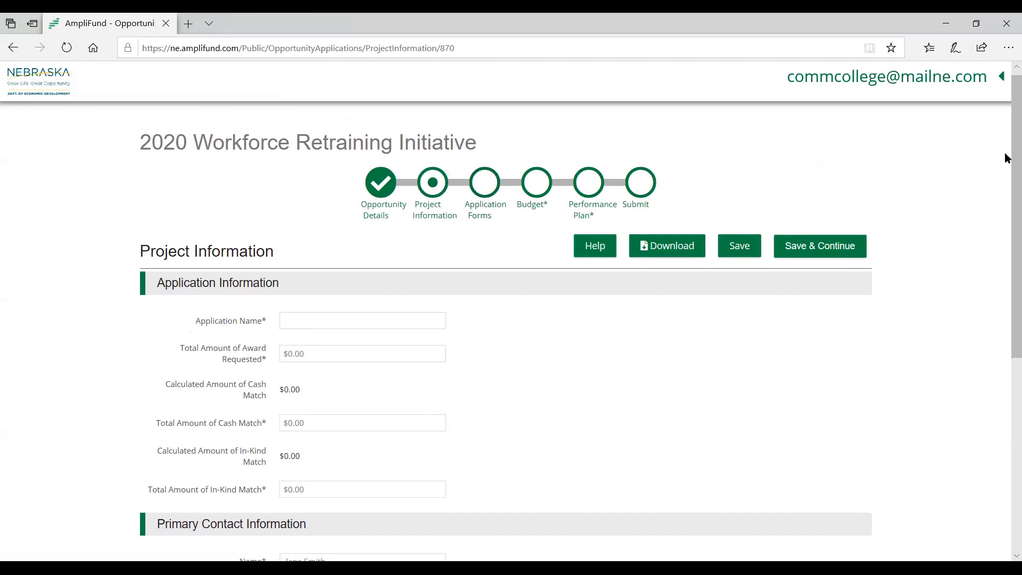
scroll(1007, 159, down, 1)
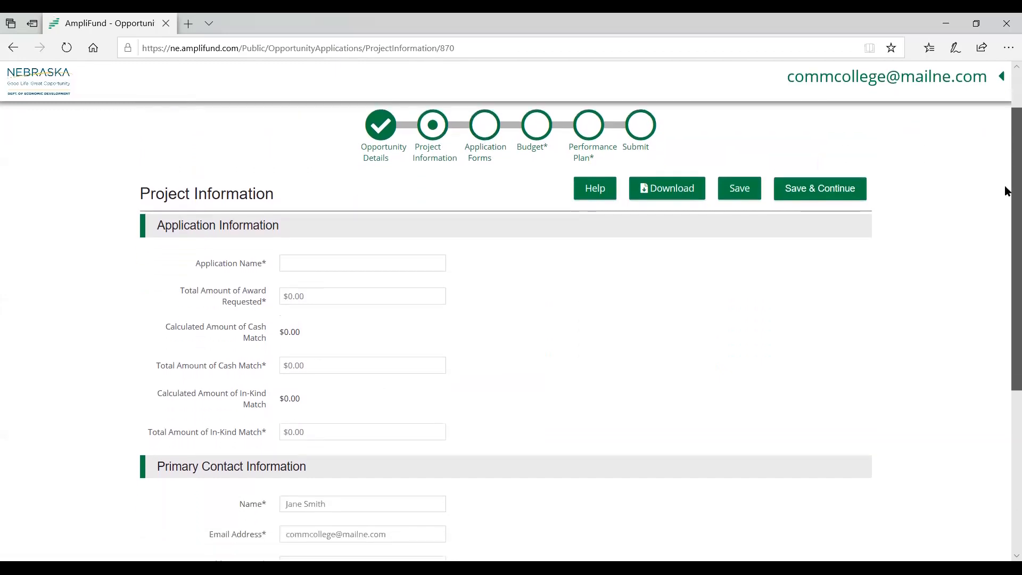
click(312, 266)
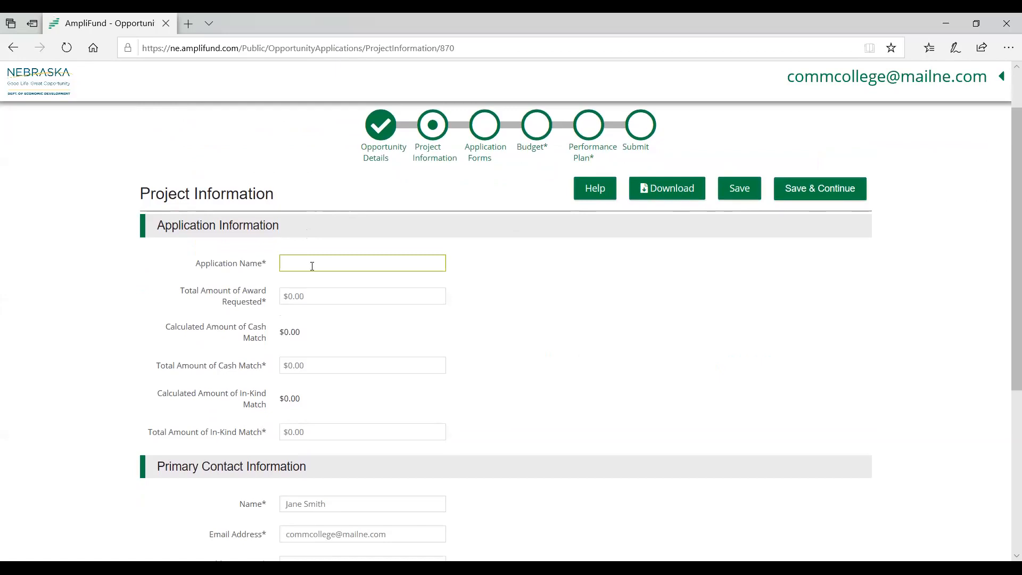
click(312, 265)
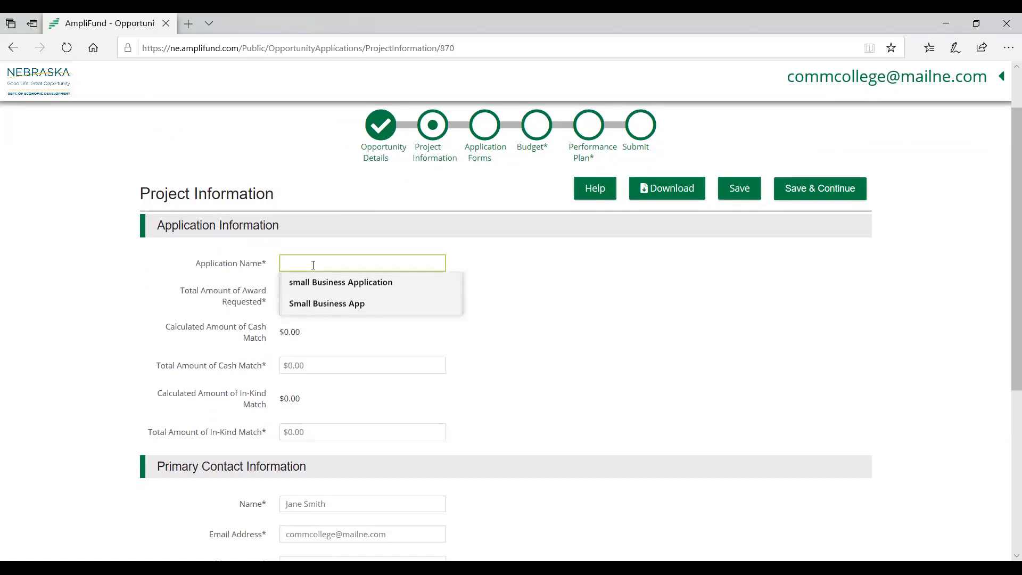
click(463, 248)
text(c)
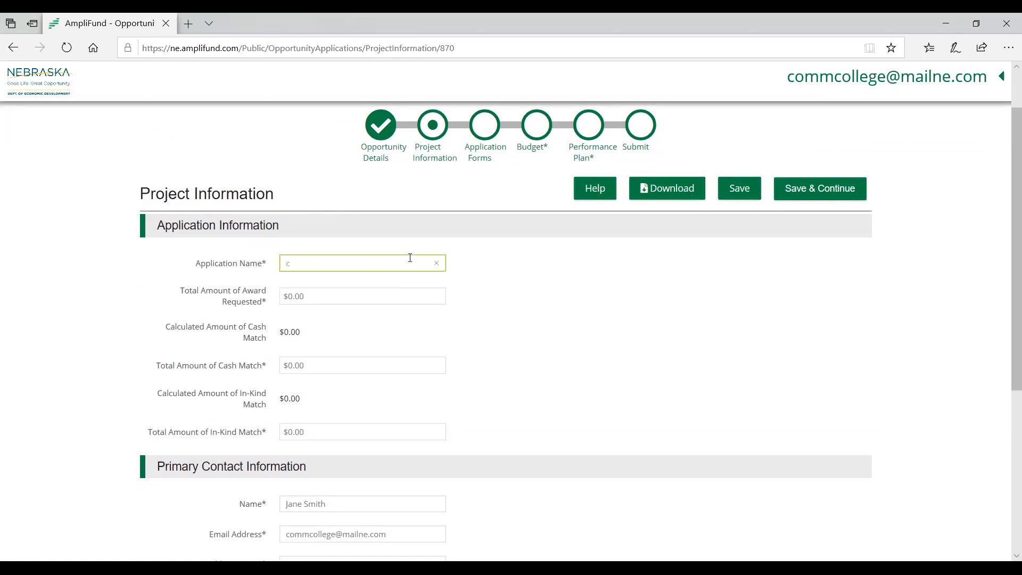
text(ommunity college app)
- Set the total award requested to $15,000 and the total cash match to $5,000
click(363, 285)
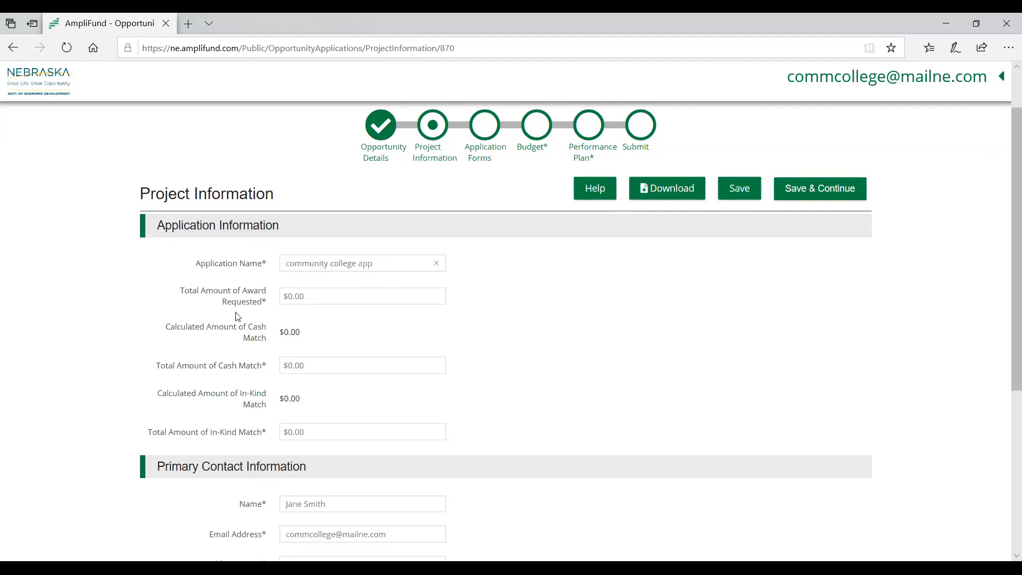
click(316, 296)
text(15000)
click(335, 316)
click(294, 365)
click(426, 308)
- Fill in the primary contact's street address, city, state and postal code, and mark the project information as complete
drag(1007, 270, 1007, 409)
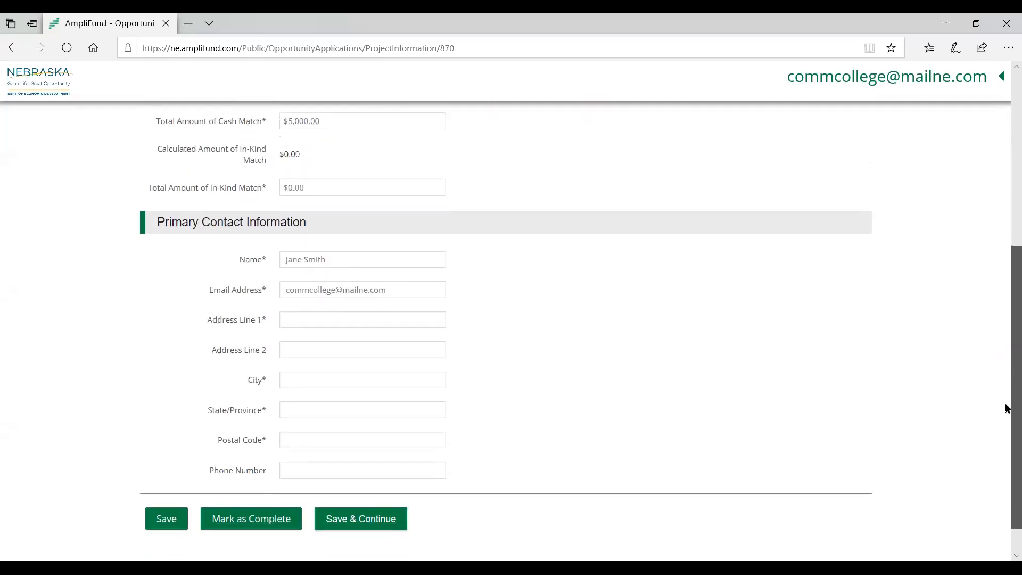
click(317, 295)
click(317, 312)
click(654, 331)
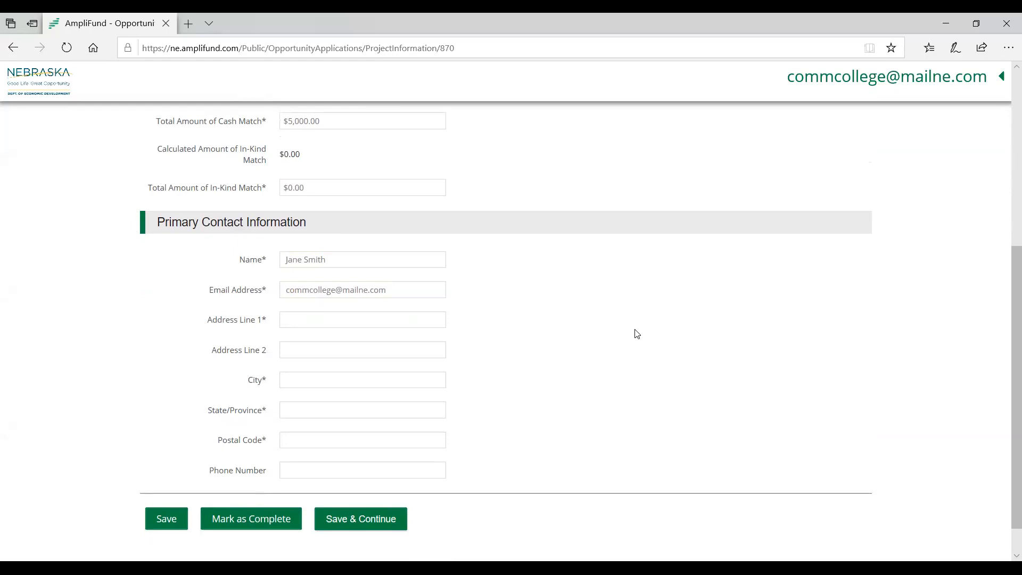
text(1234 Address)
click(359, 376)
text(City)
key(Tab)
text(State12345)
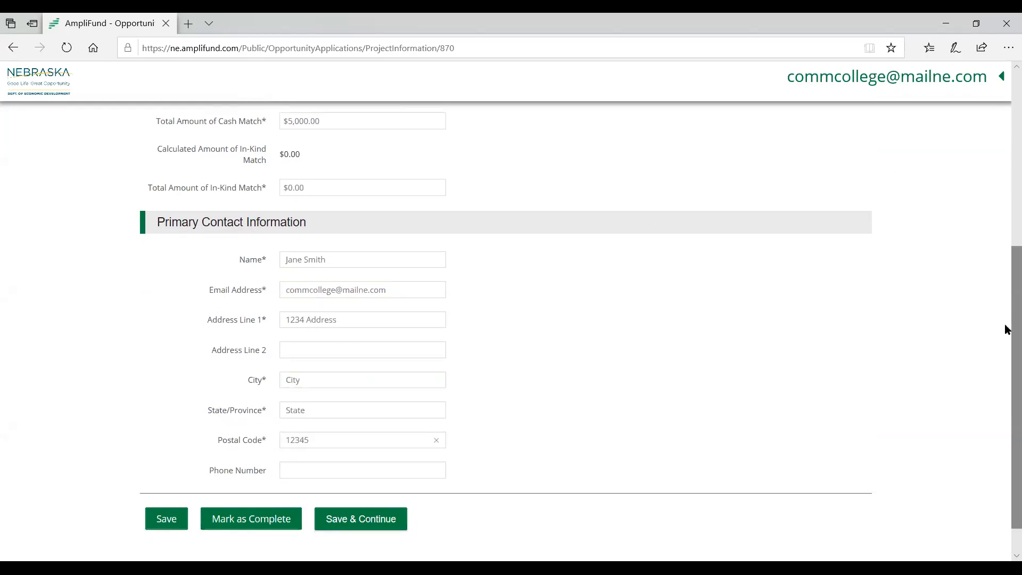
click(239, 526)
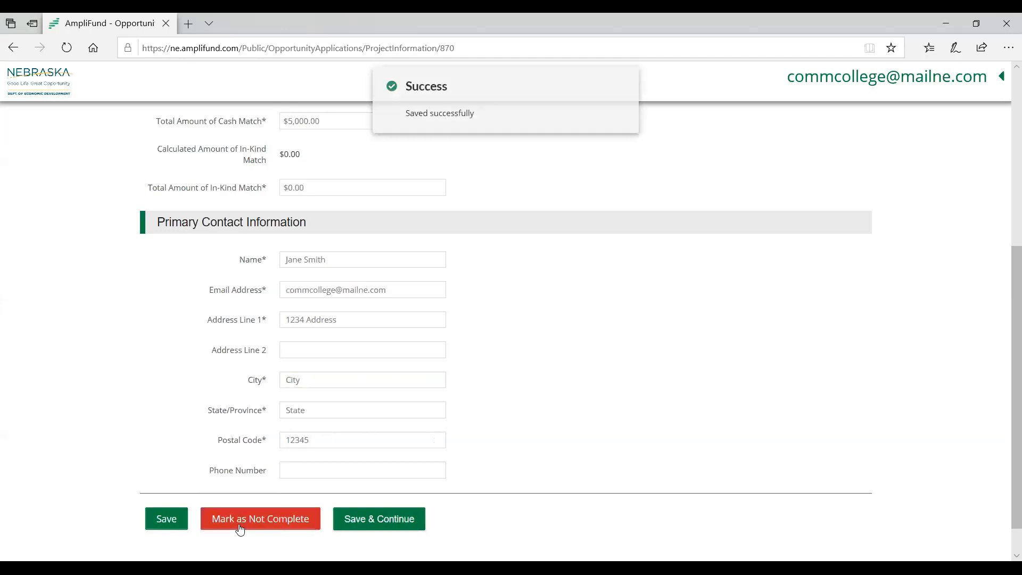
- Go to the application forms and open Part 01: Applicant Information
drag(1006, 375, 1007, 180)
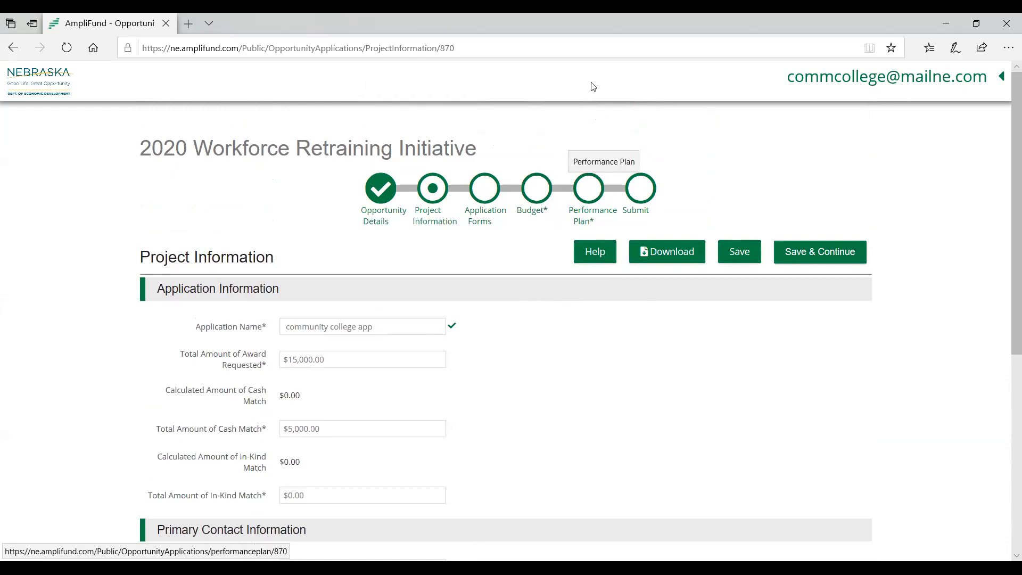
click(492, 191)
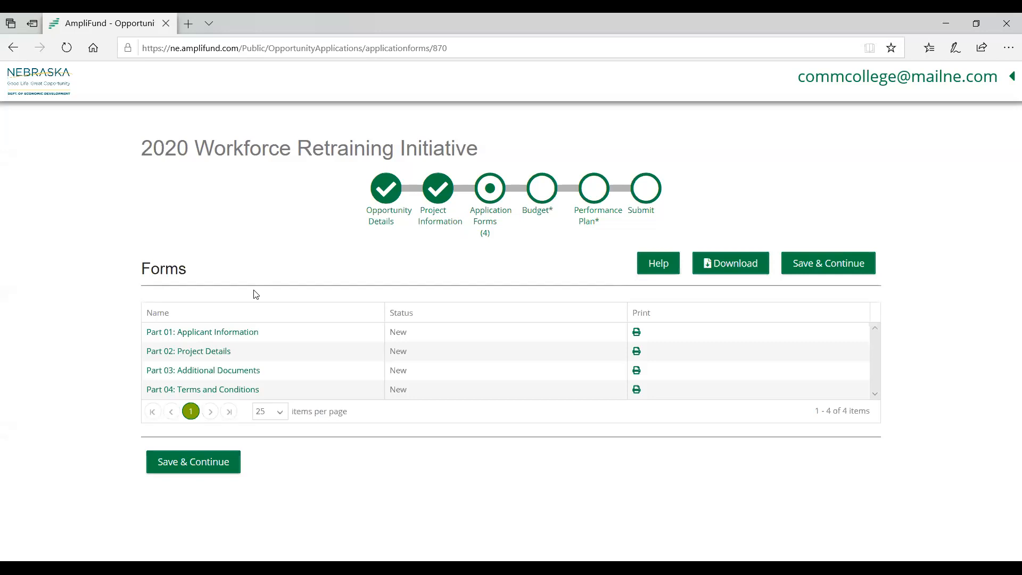
click(216, 333)
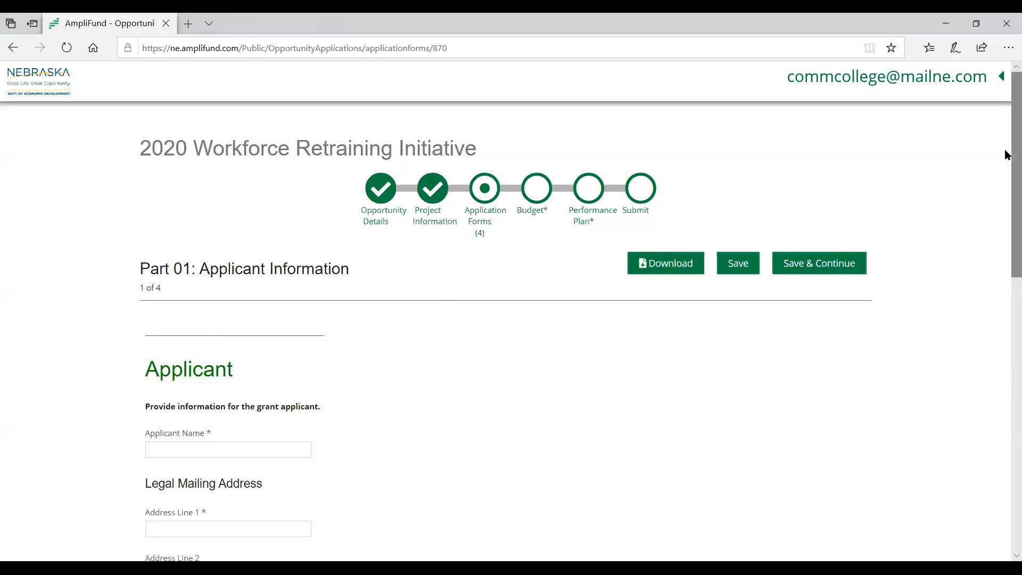
- Enter the grant applicant's name and the street line of the legal mailing address
scroll(1004, 149, down, 5)
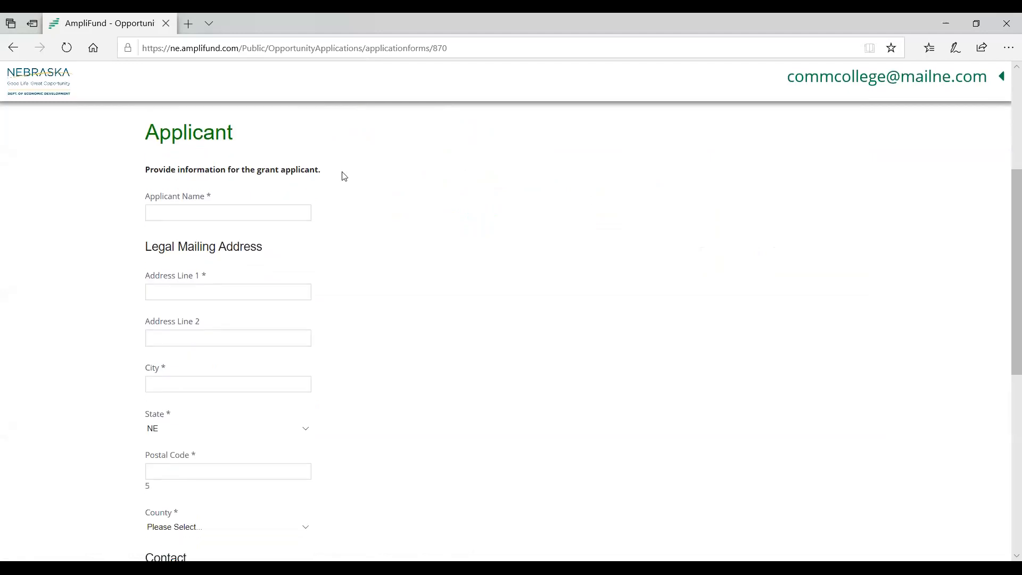
click(289, 213)
click(435, 221)
click(436, 222)
text(My Name)
click(187, 301)
text(1234 Street)
- Enter the city and postal code of the applicant's legal mailing address
click(190, 383)
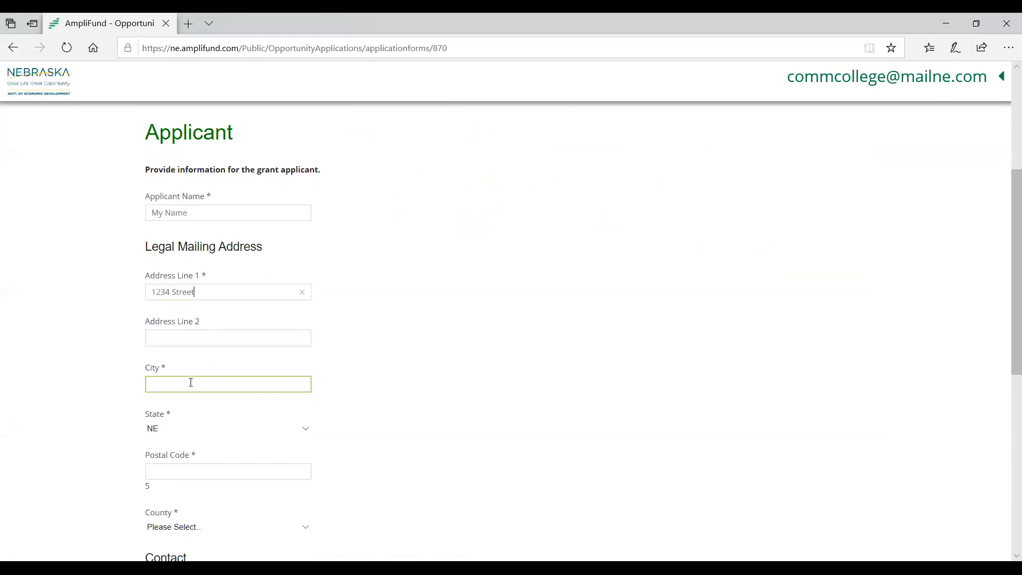
text(Lincoln)
click(267, 337)
scroll(257, 365, down, 3)
click(235, 322)
text(12345)
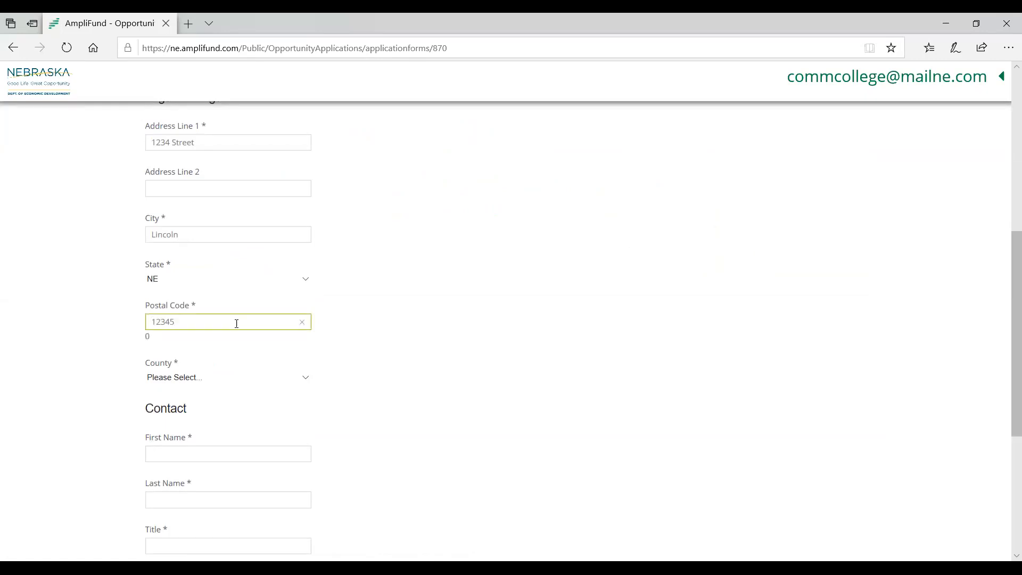
- Enter the first and last name of the applicant's contact person
click(276, 431)
scroll(275, 431, down, 3)
click(208, 299)
text(Jane)
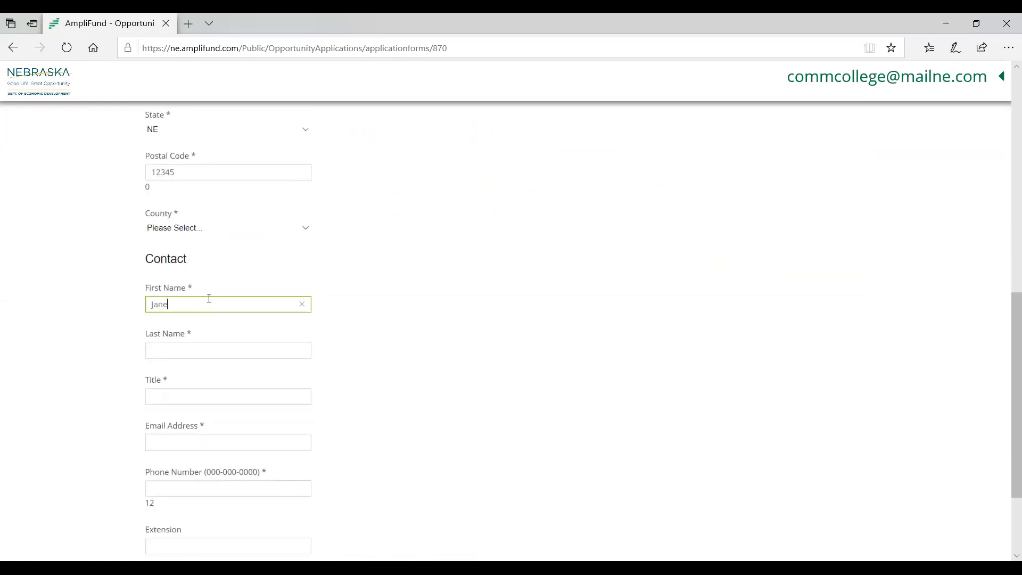
click(194, 338)
text(Doe)
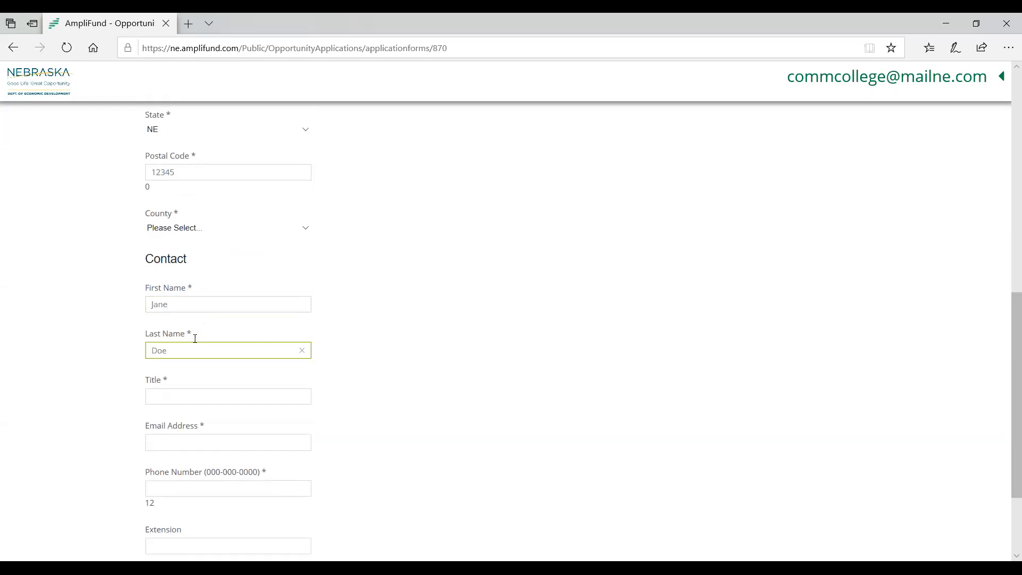
- Set the contact's title to CEO and enter the contact's email address
scroll(195, 339, down, 2)
click(193, 323)
text(CEO)
click(181, 368)
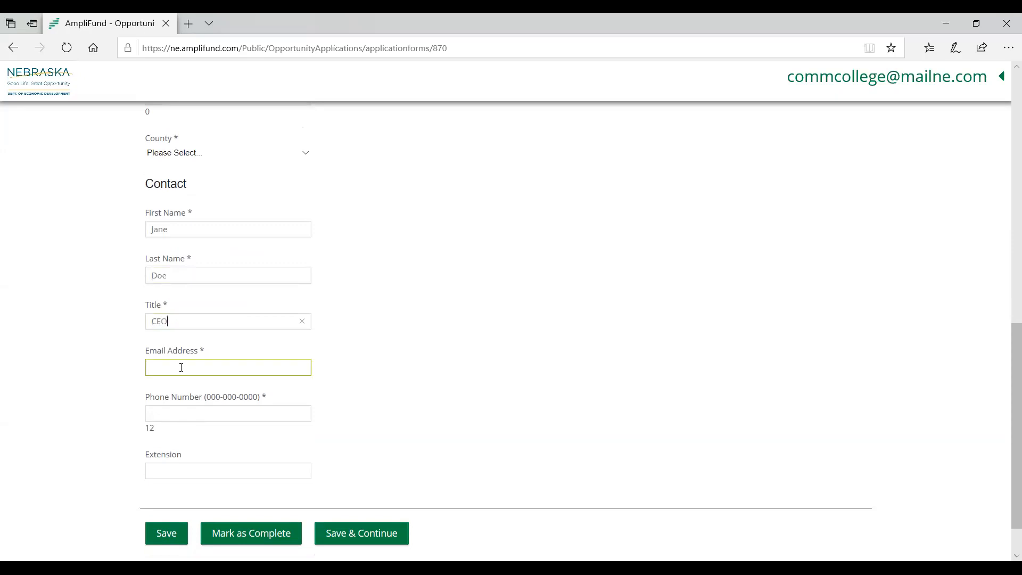
text(mail@mail)
text(.com)
text(123)
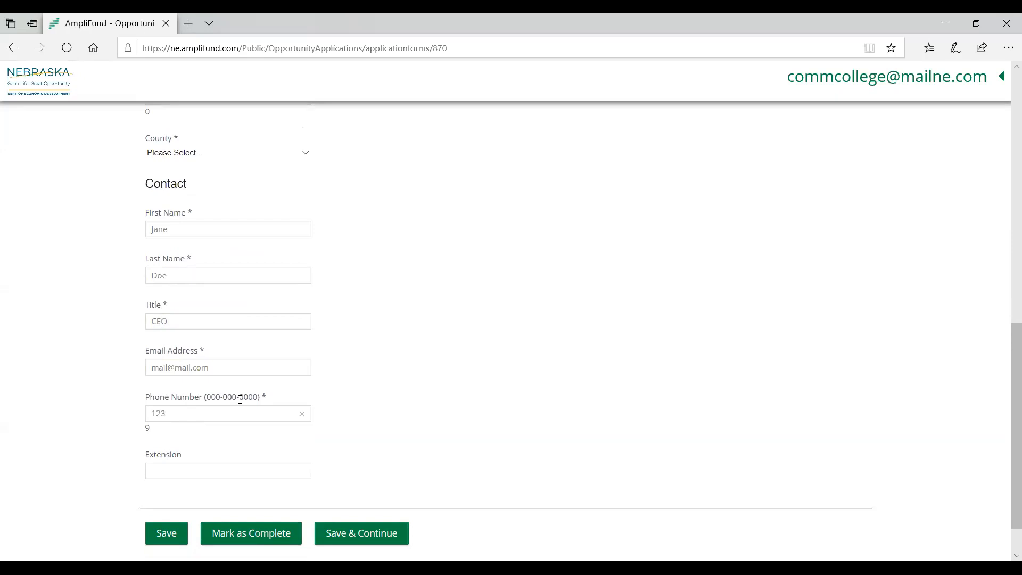
text(-456-7891)
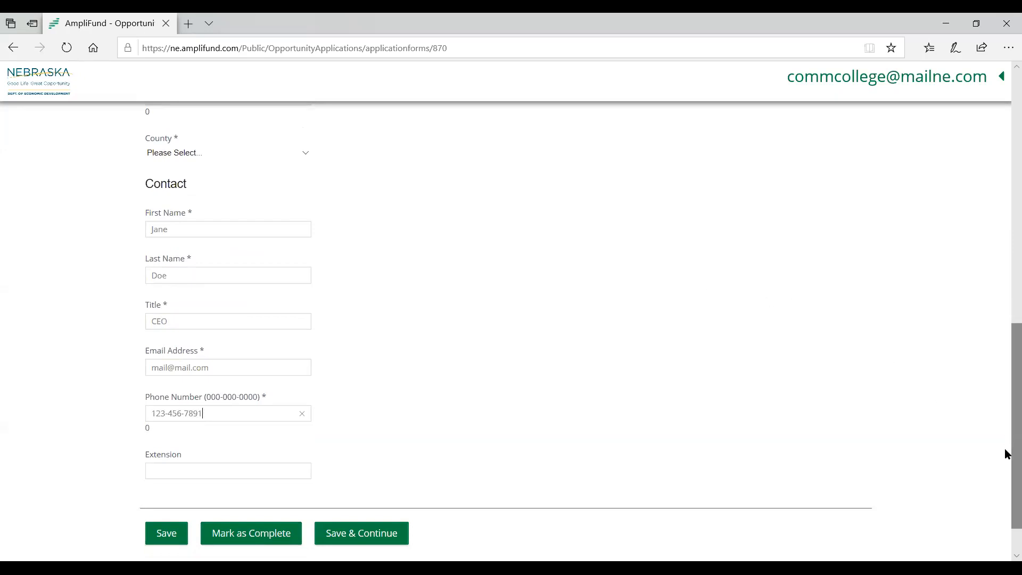
- Mark the Part 01: Applicant Information form as complete
scroll(1004, 456, up, 8)
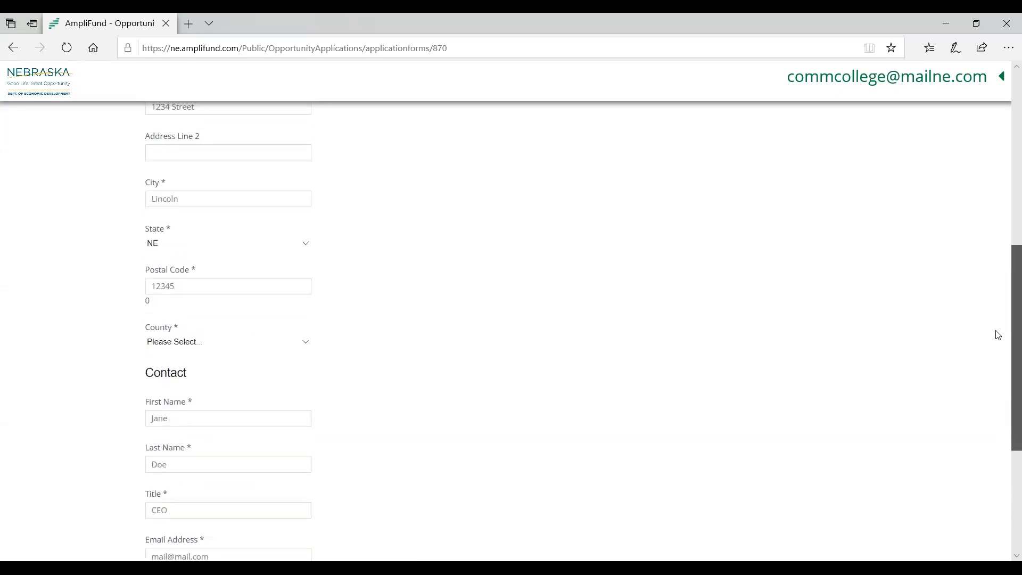
scroll(984, 319, down, 8)
click(245, 482)
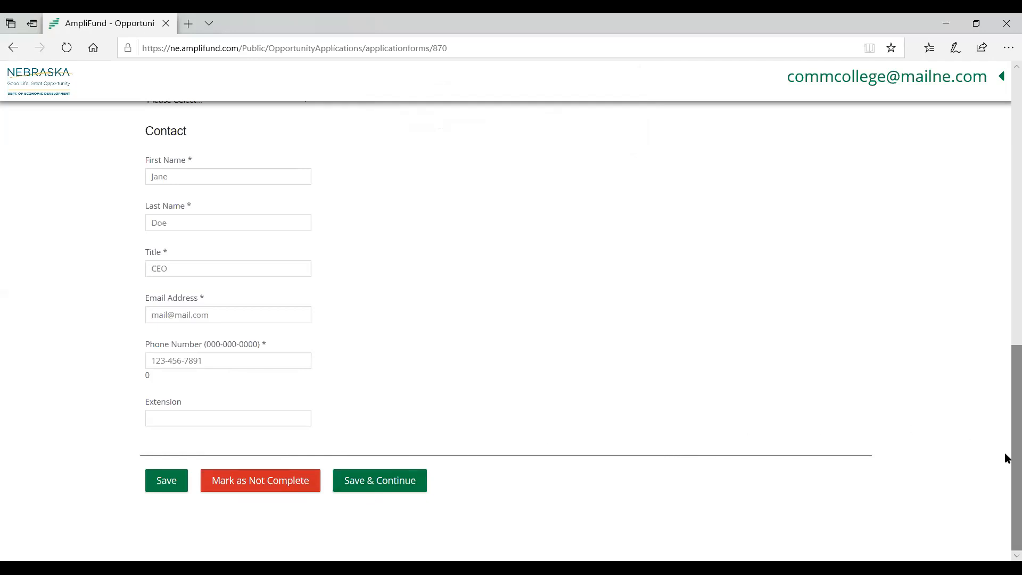
- Return to the list of application forms and open Part 02: Project Details
drag(1005, 453, 1005, 195)
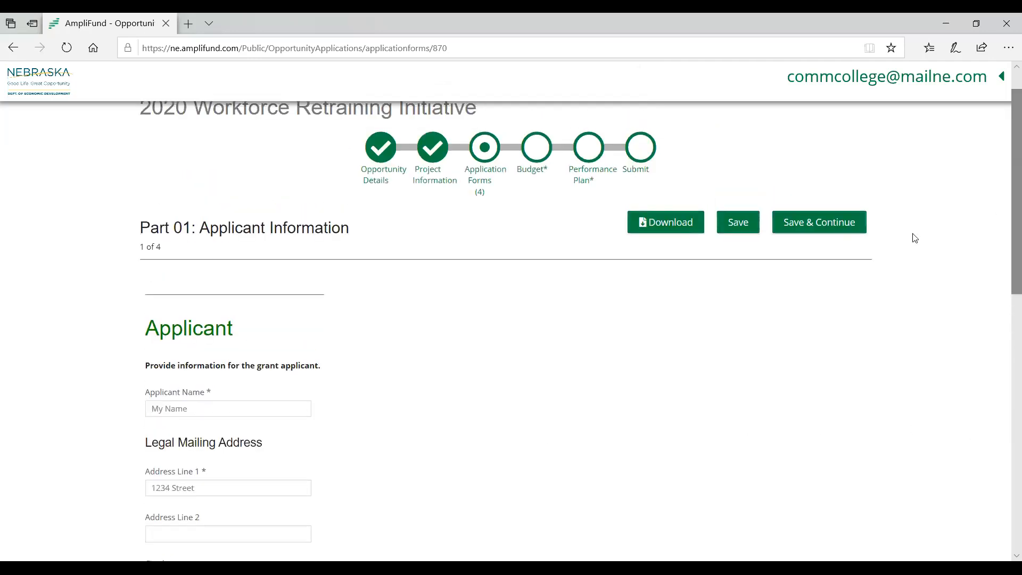
click(482, 150)
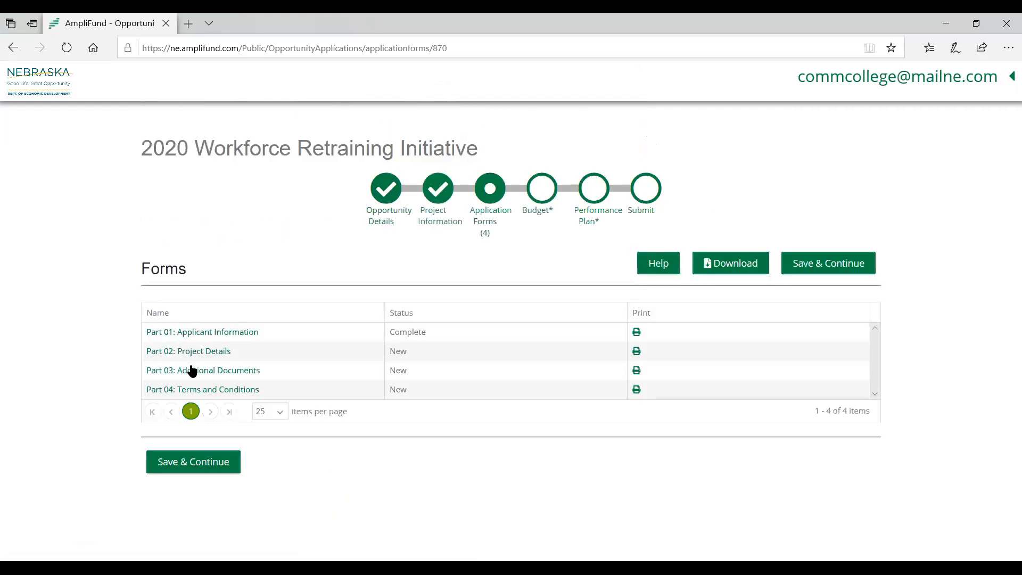
click(209, 353)
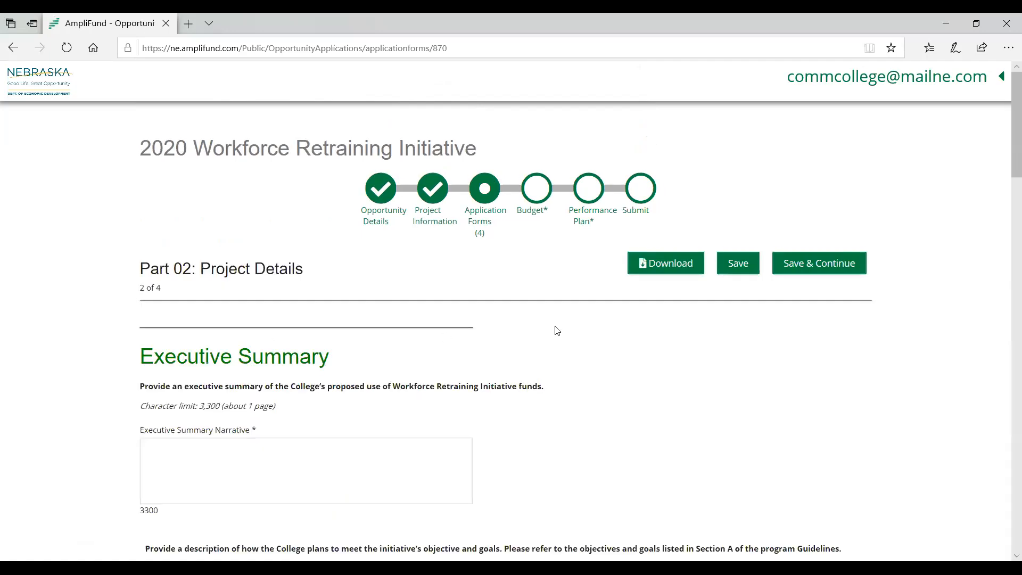
- Enter "type answer" as the Executive Summary Narrative in Part 02
drag(1011, 125, 1005, 170)
click(341, 250)
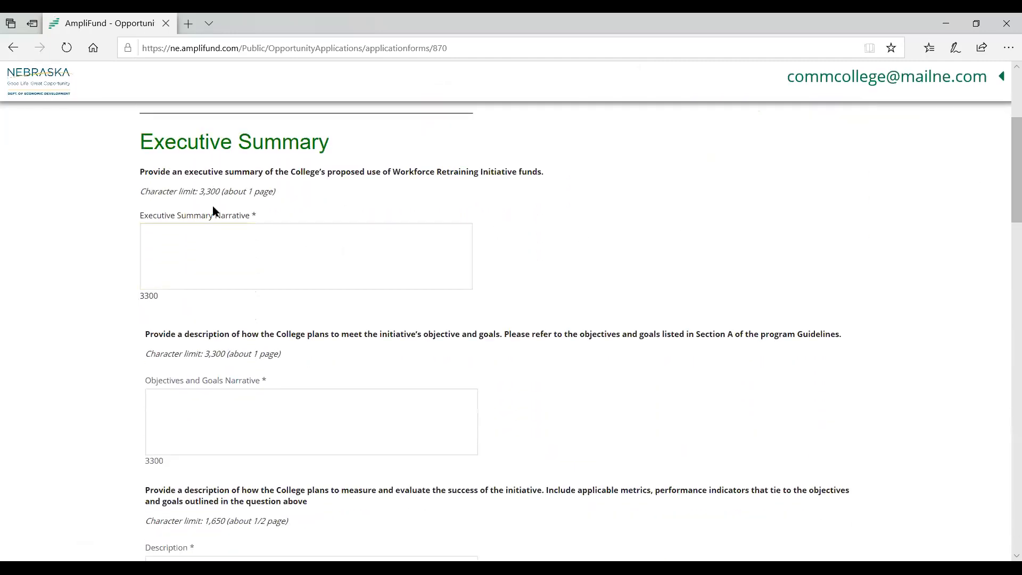
click(201, 240)
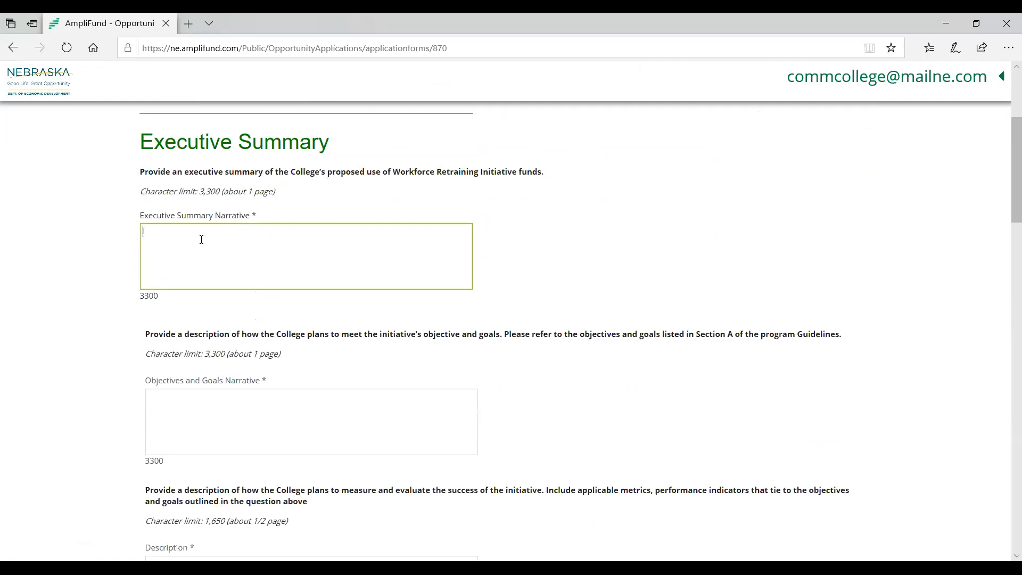
text(type answer)
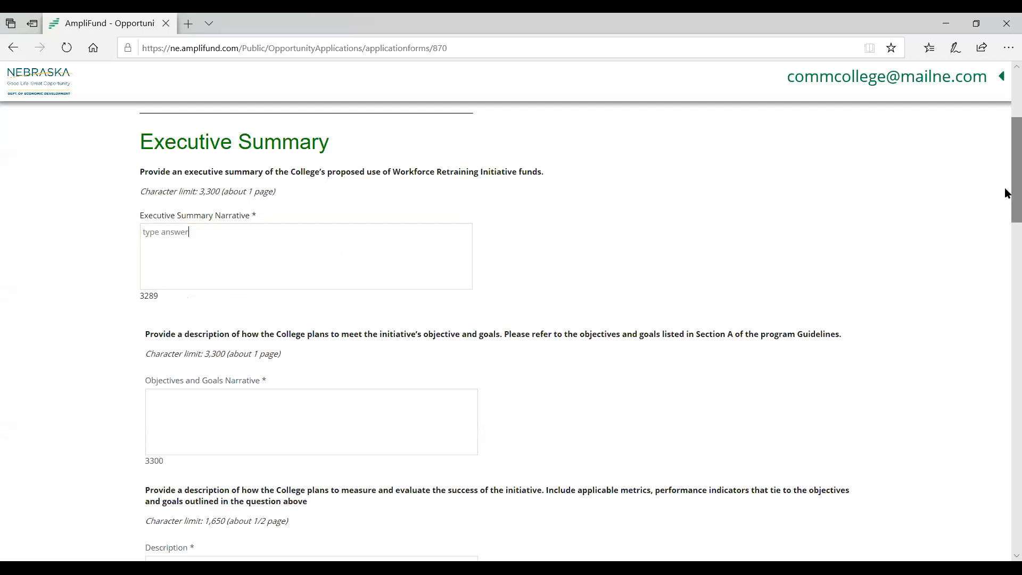
- Look through the remaining Part 02 narrative sections and try to mark the form as complete
drag(1005, 190, 1004, 297)
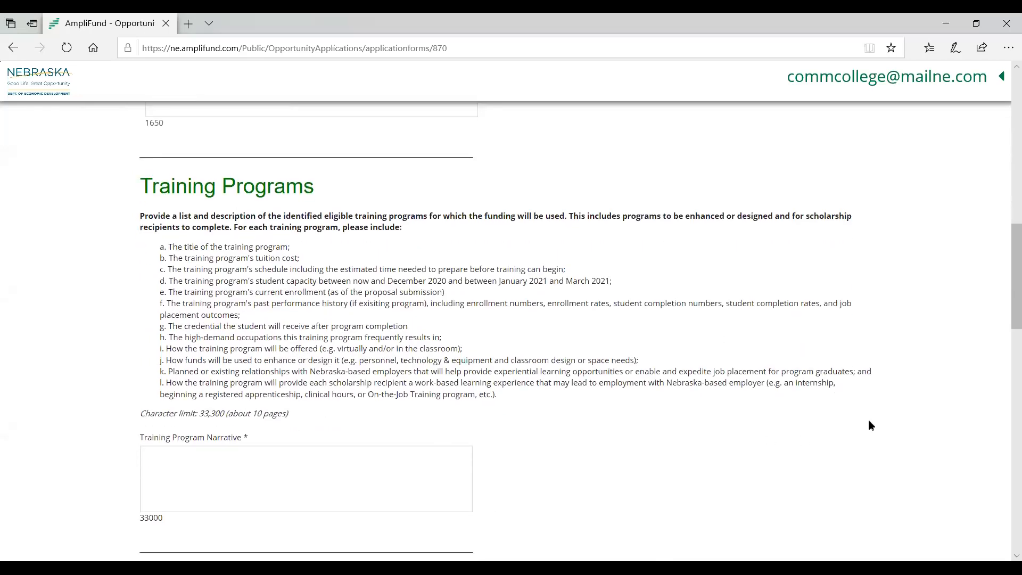
drag(1004, 300, 1005, 526)
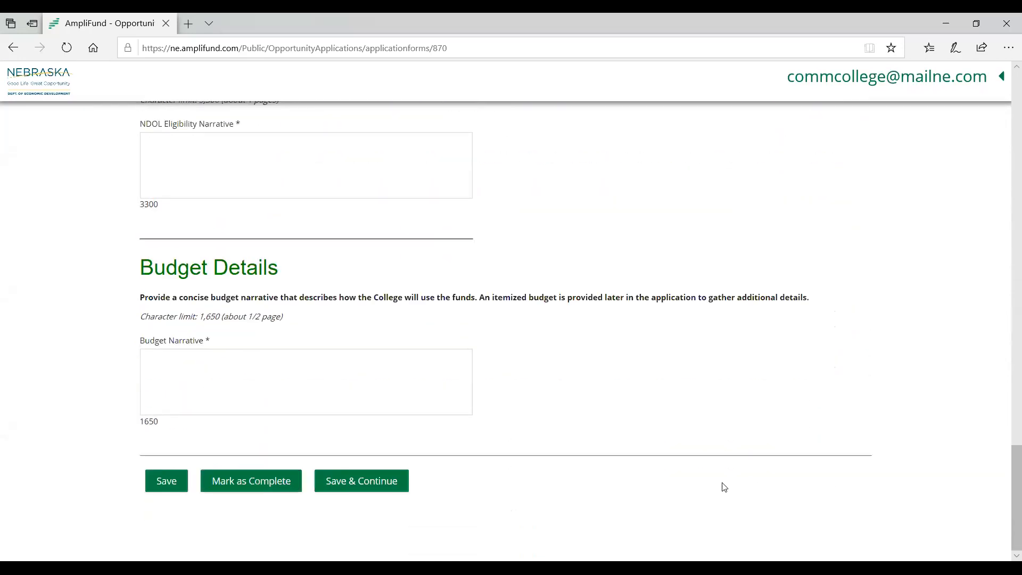
click(298, 147)
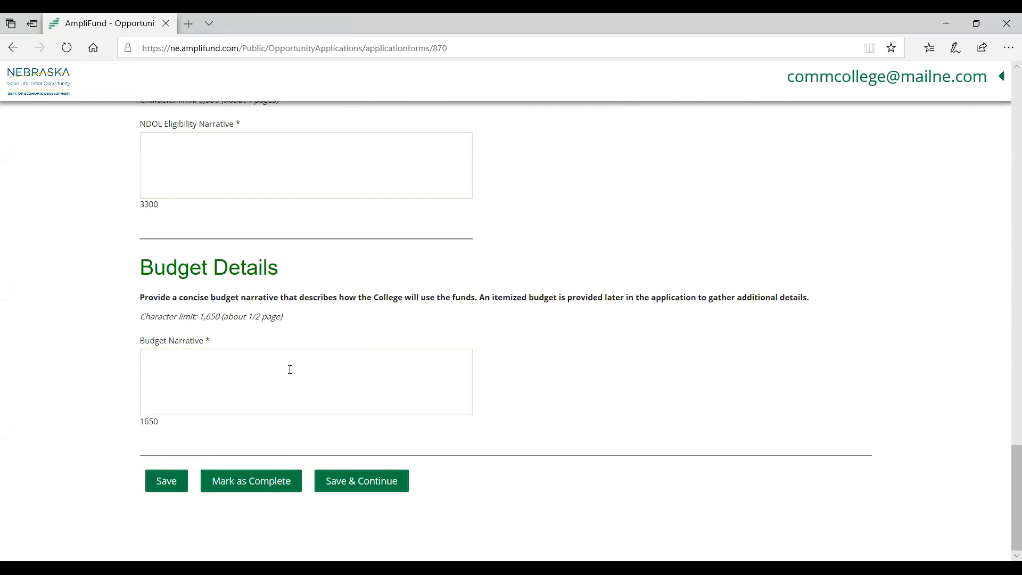
click(289, 484)
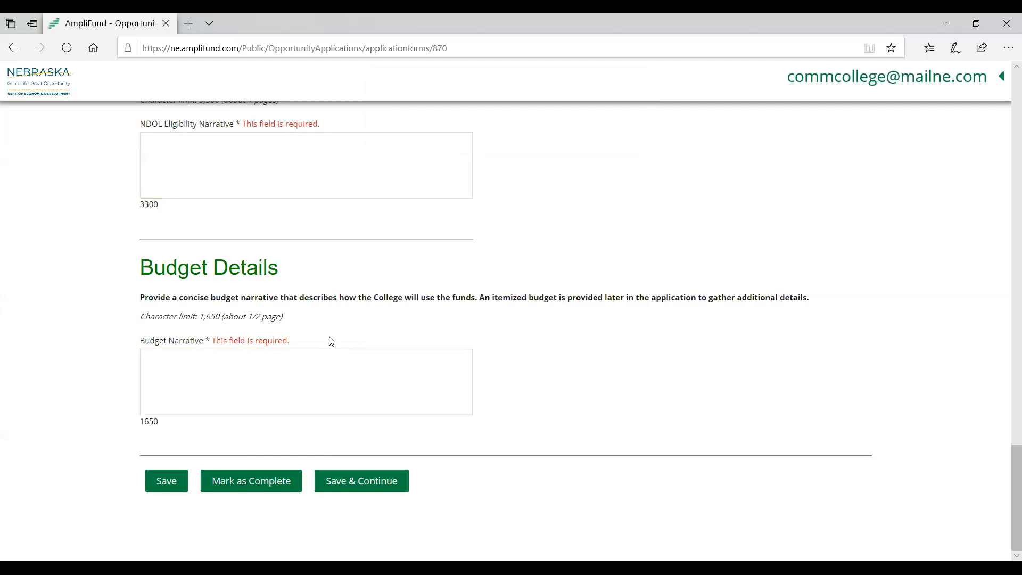
- Save the partly filled Part 02 form and continue to Part 03: Additional Documents
drag(1005, 471, 1006, 498)
click(218, 393)
click(176, 479)
click(379, 483)
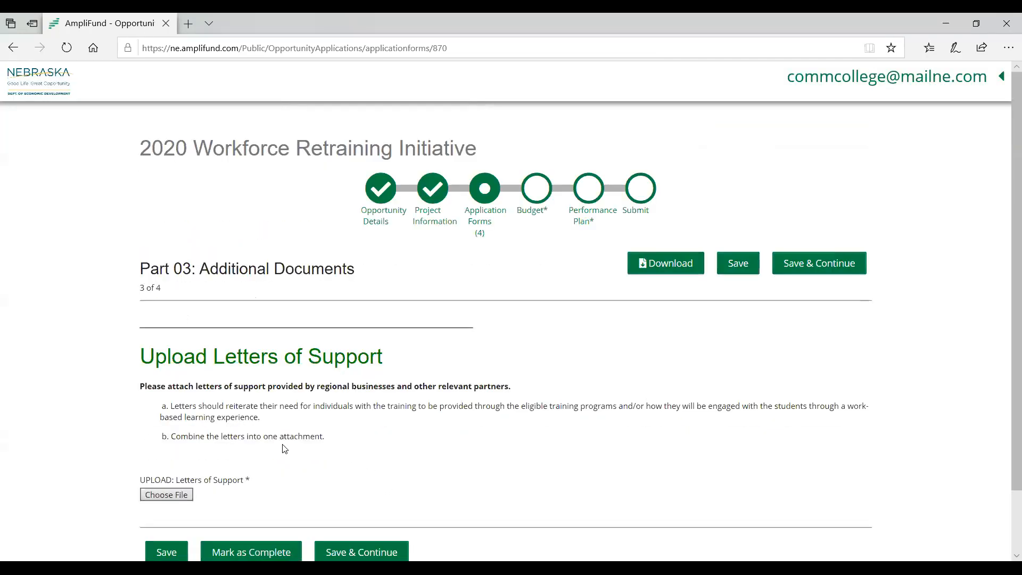
- Review the instructions for uploading letters of support in Part 03, and save and continue to Part 04: Terms and Conditions
drag(137, 291, 161, 296)
click(198, 342)
scroll(303, 439, down, 1)
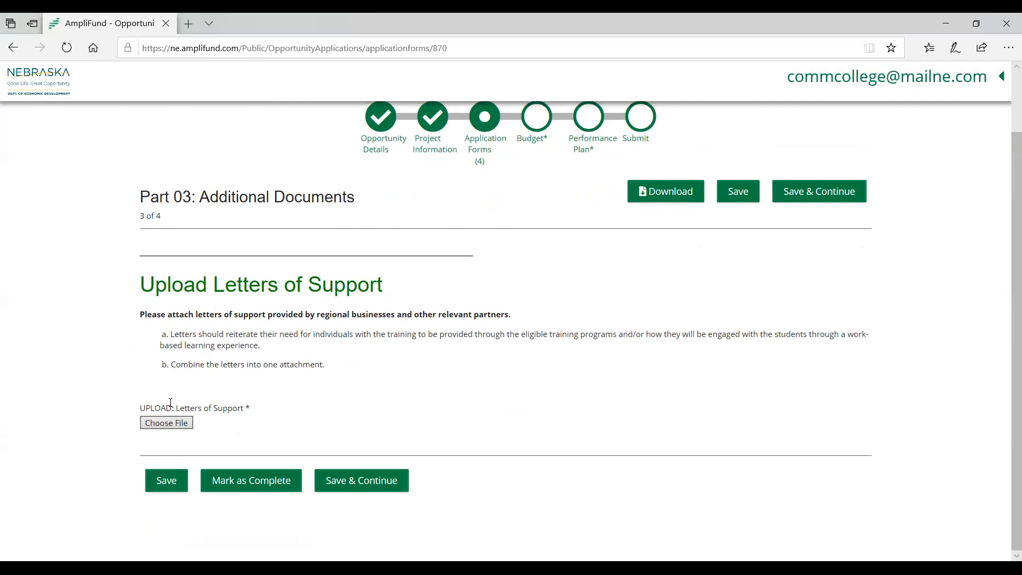
drag(176, 366, 347, 371)
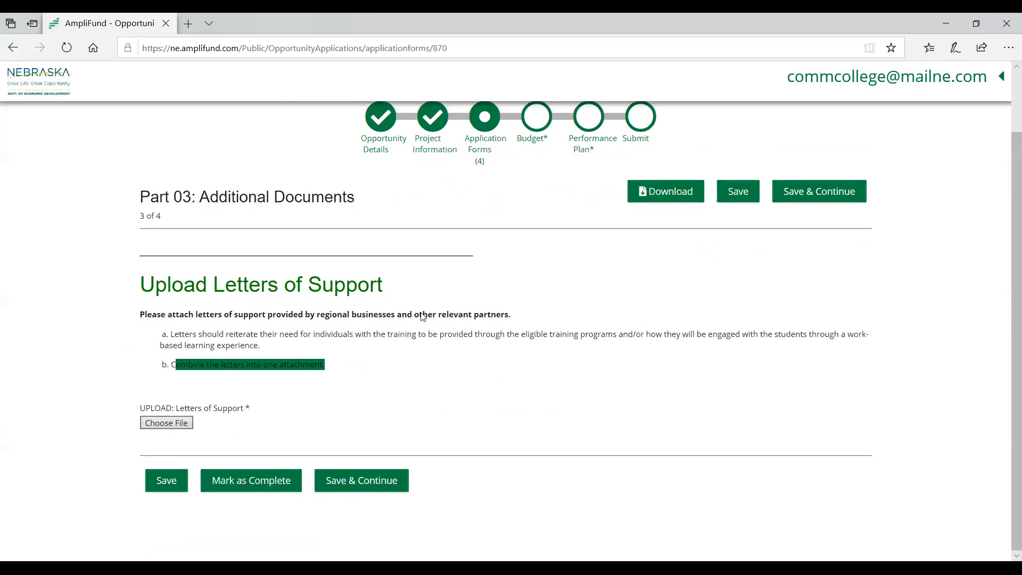
click(371, 482)
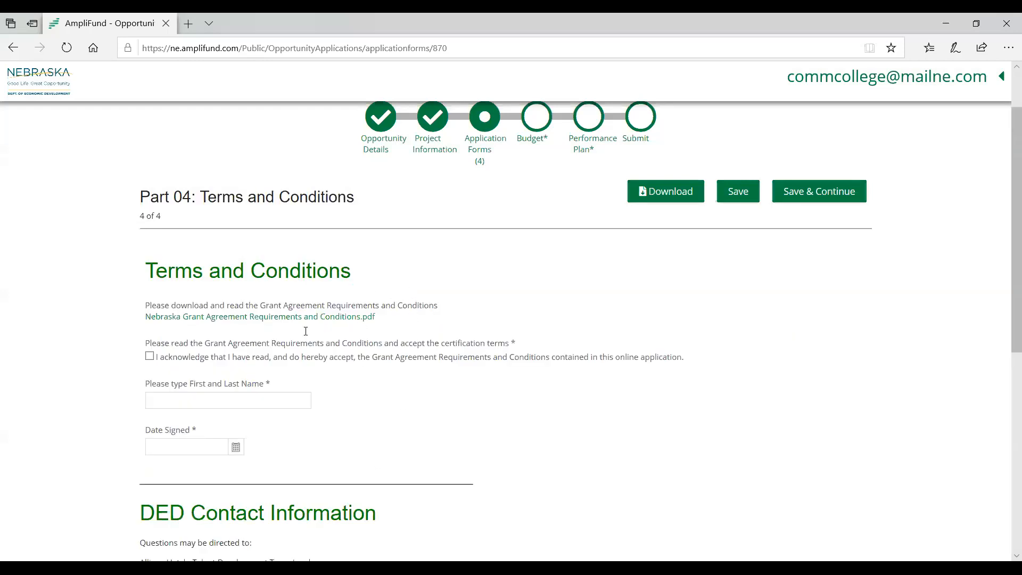
- Accept the Grant Agreement Requirements and Conditions and enter the signer's first and last name
scroll(1005, 223, down, 2)
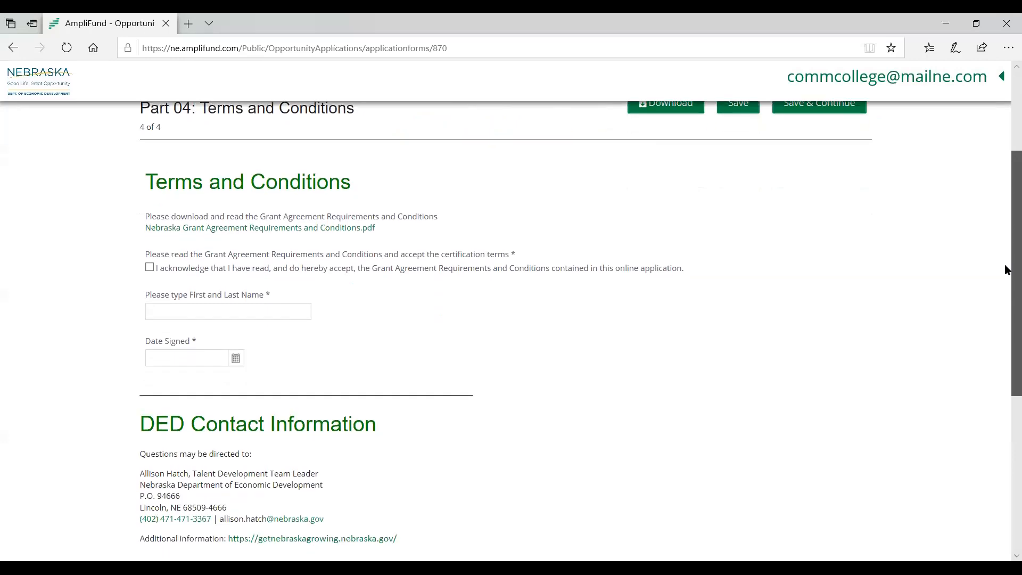
scroll(1005, 240, up, 1)
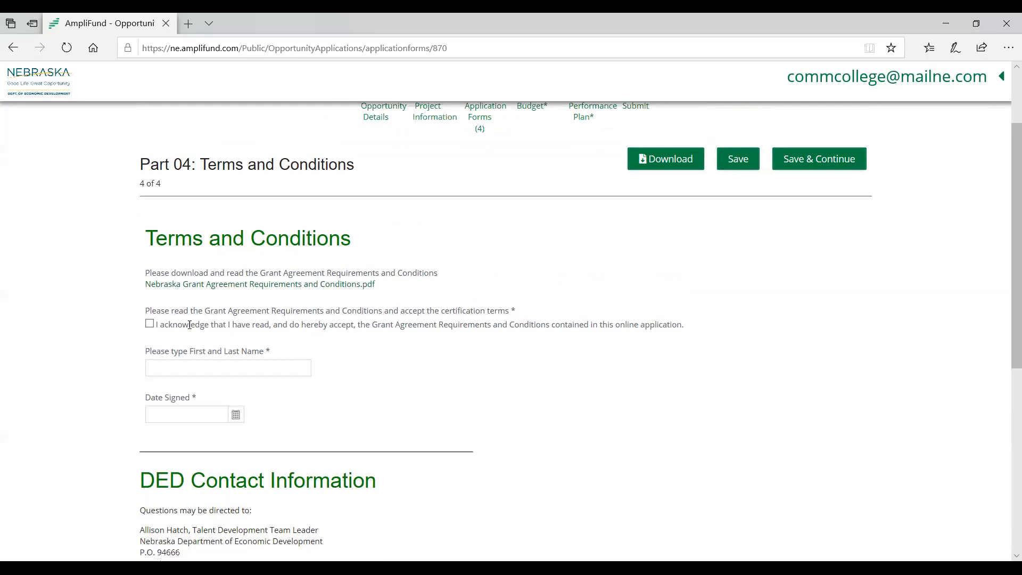
click(149, 325)
click(264, 364)
text(Ja)
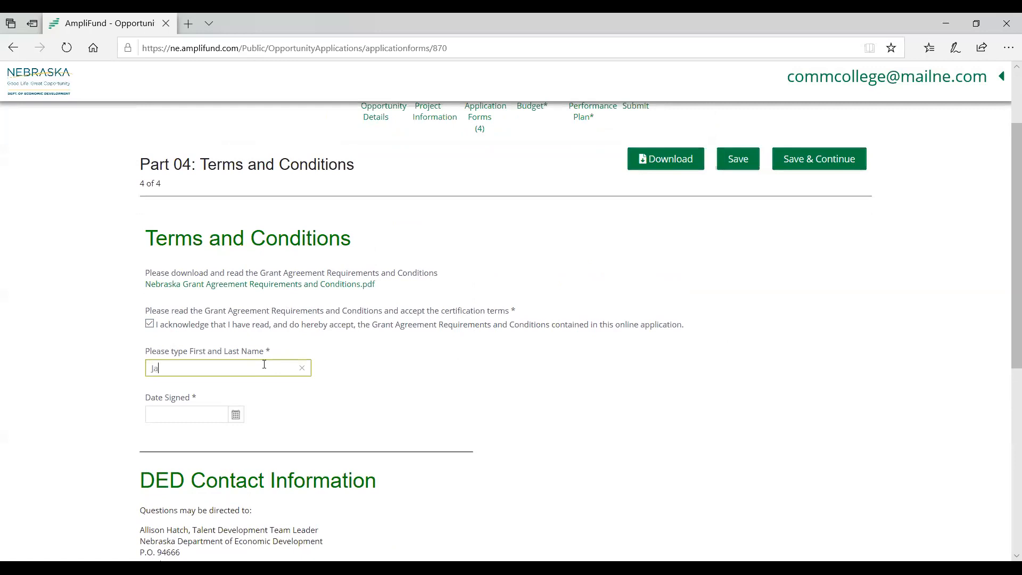
text(ne Doe)
- Set the signing date to 6/25/2020 and mark the Part 04: Terms and Conditions form as complete
click(235, 413)
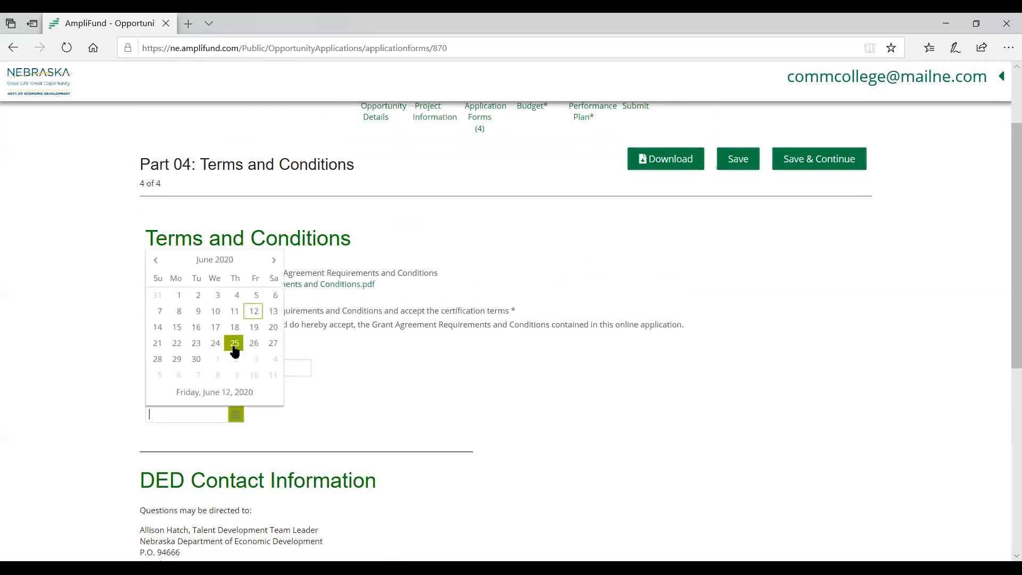
click(235, 343)
drag(1005, 269, 1004, 433)
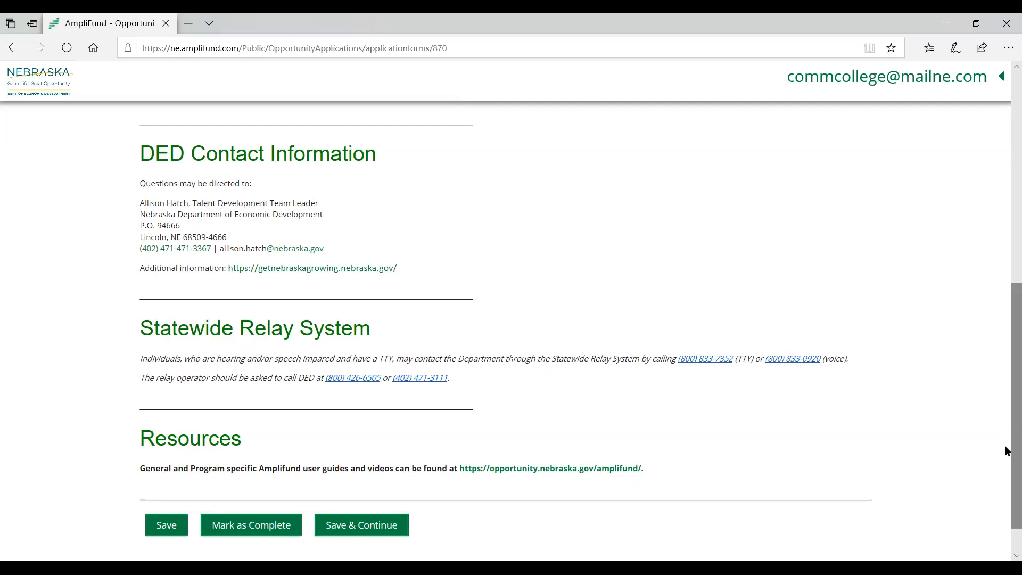
click(279, 527)
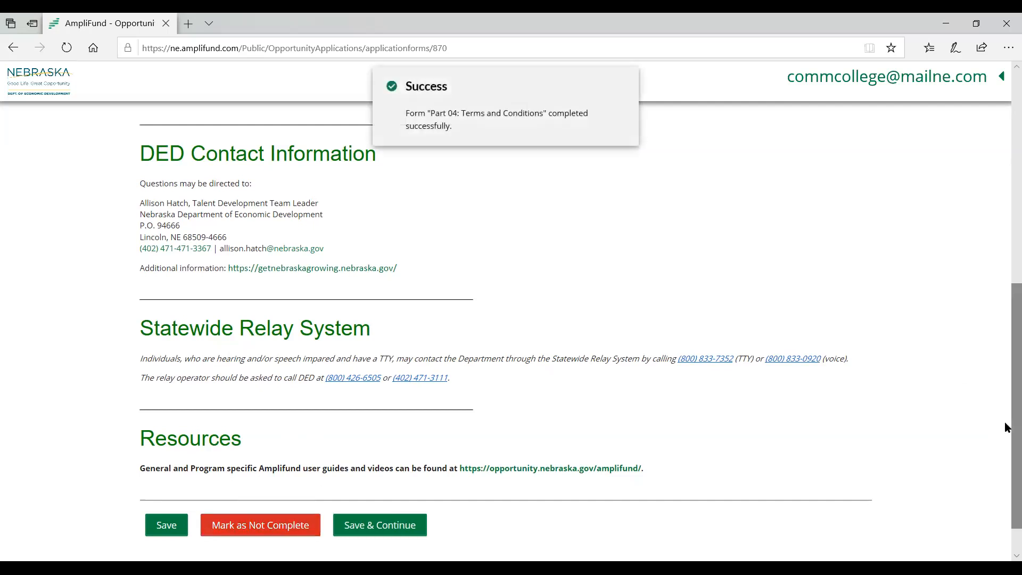
- Return to the list of application forms and check the status of each part
scroll(1005, 426, up, 8)
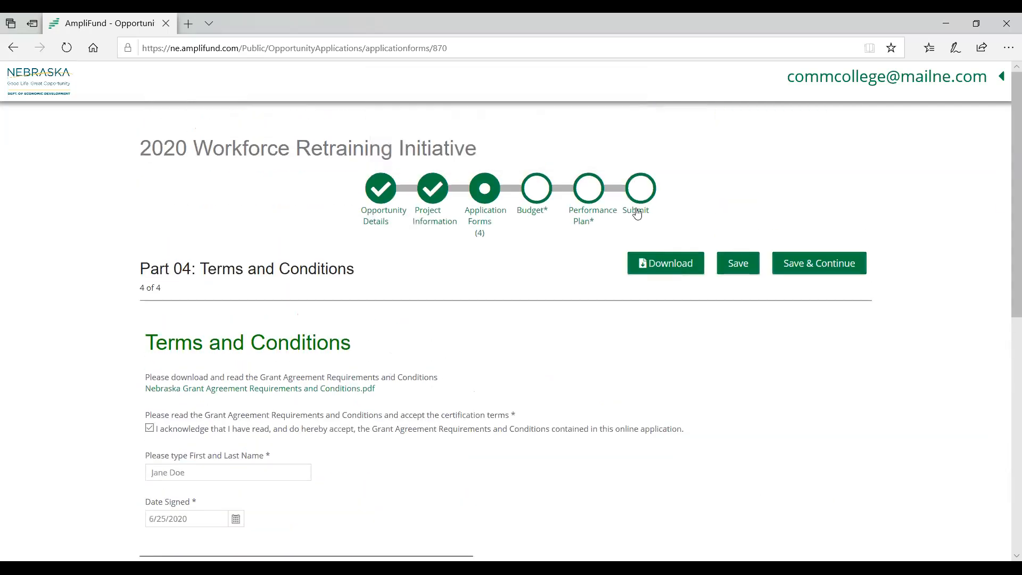
click(481, 189)
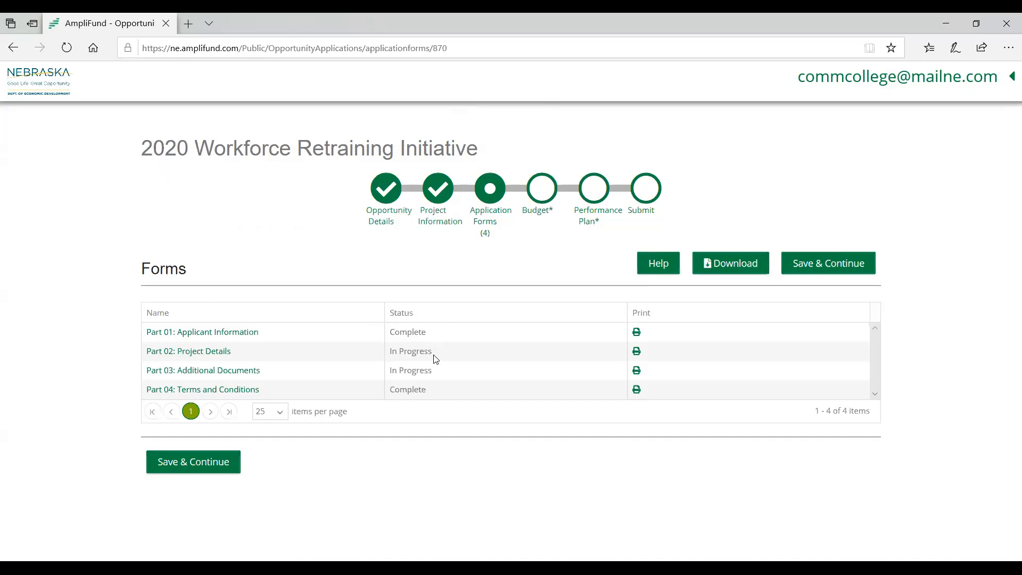
drag(433, 352, 391, 356)
click(411, 417)
click(410, 416)
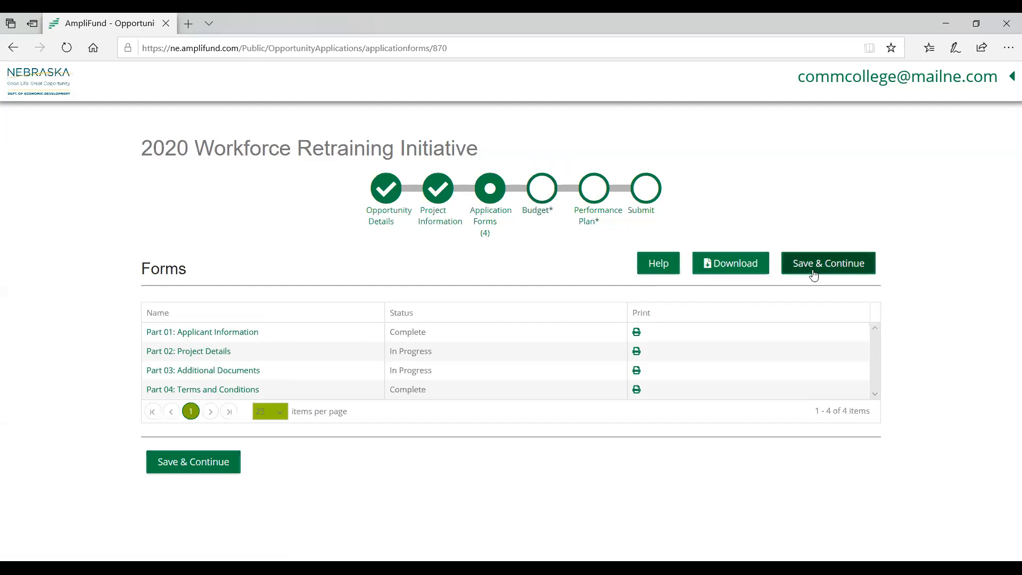
- Go to the application's Budget section and review the proposed budget categories
click(539, 205)
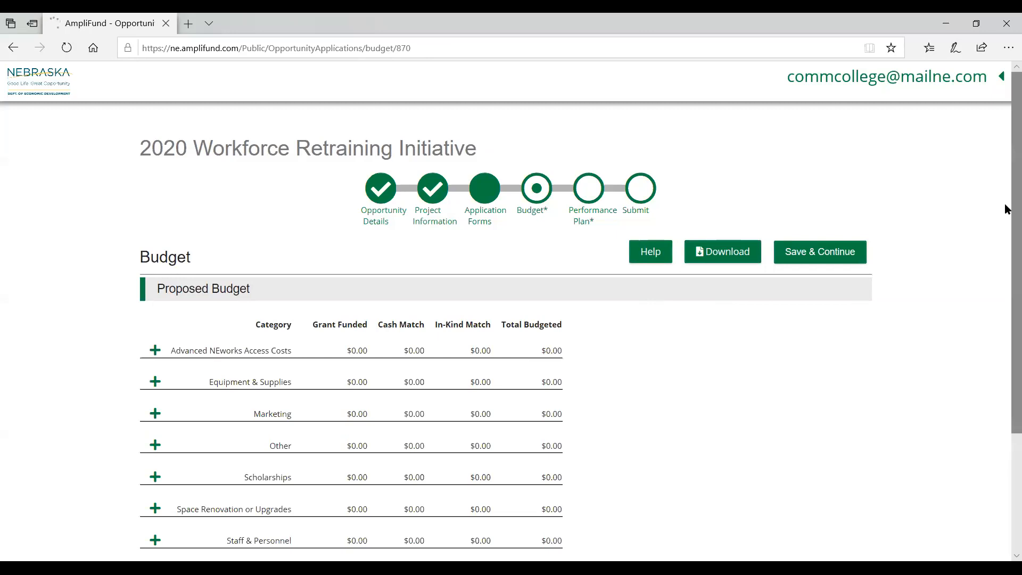
scroll(1005, 213, down, 3)
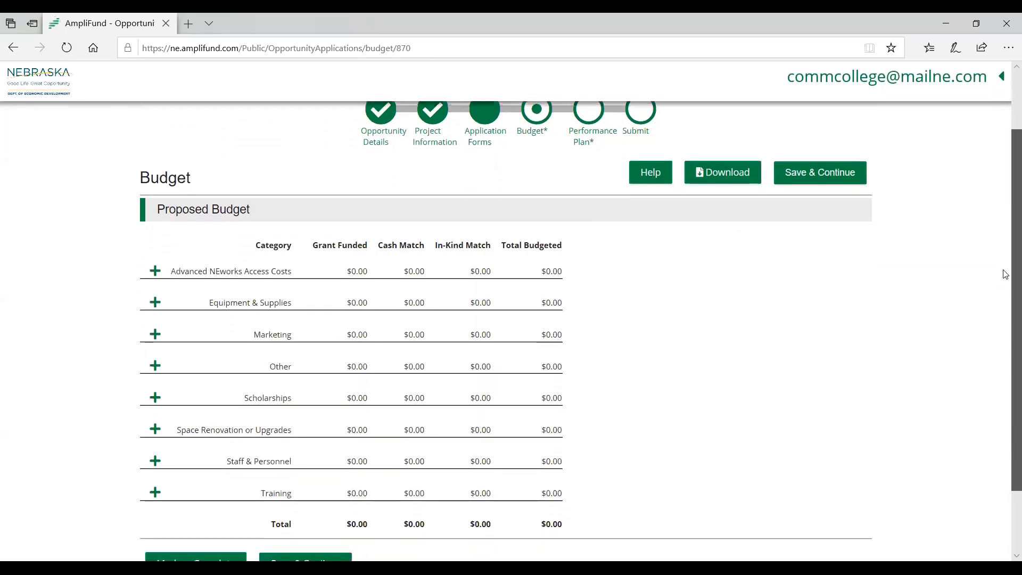
scroll(998, 301, down, 1)
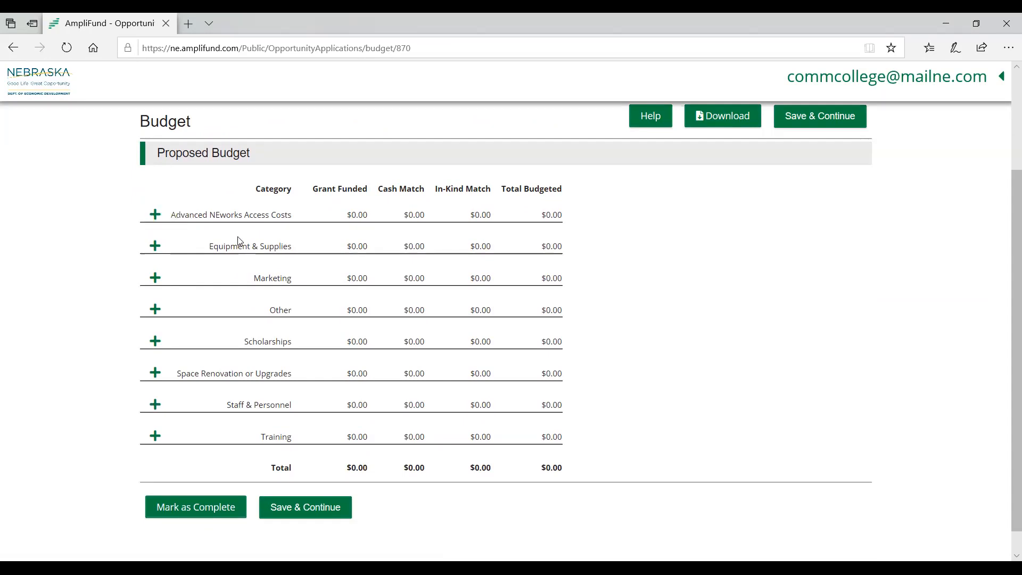
- Start a new Equipment & Supplies budget line item named Equipment with a direct cost of $3,000.00
click(156, 246)
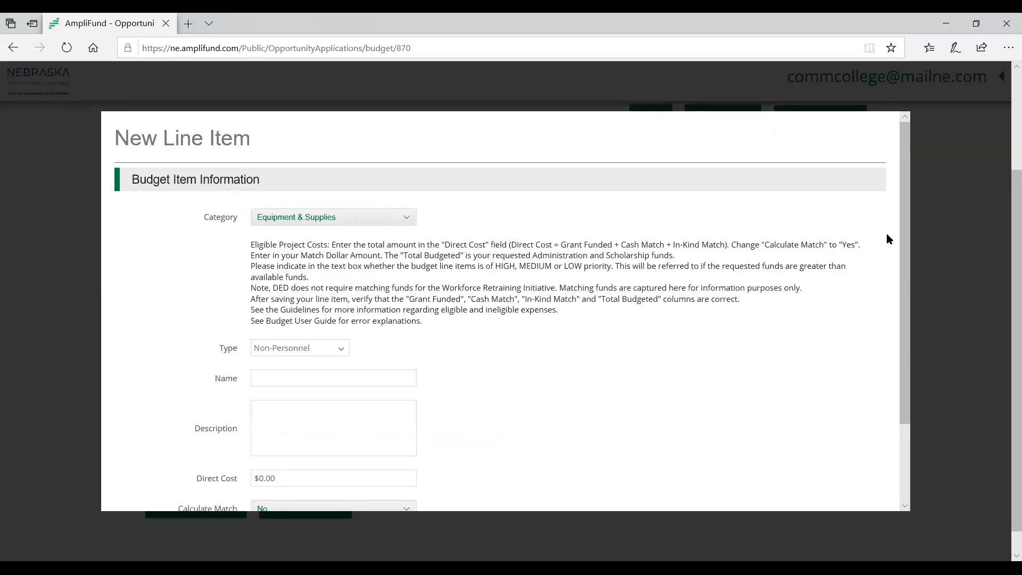
scroll(904, 249, down, 1)
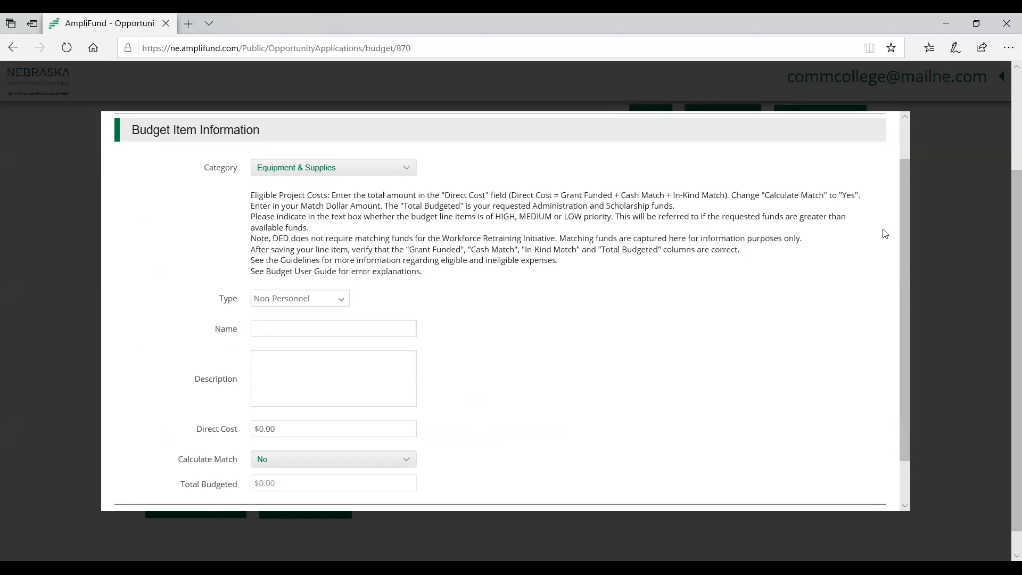
drag(903, 227, 903, 270)
click(275, 277)
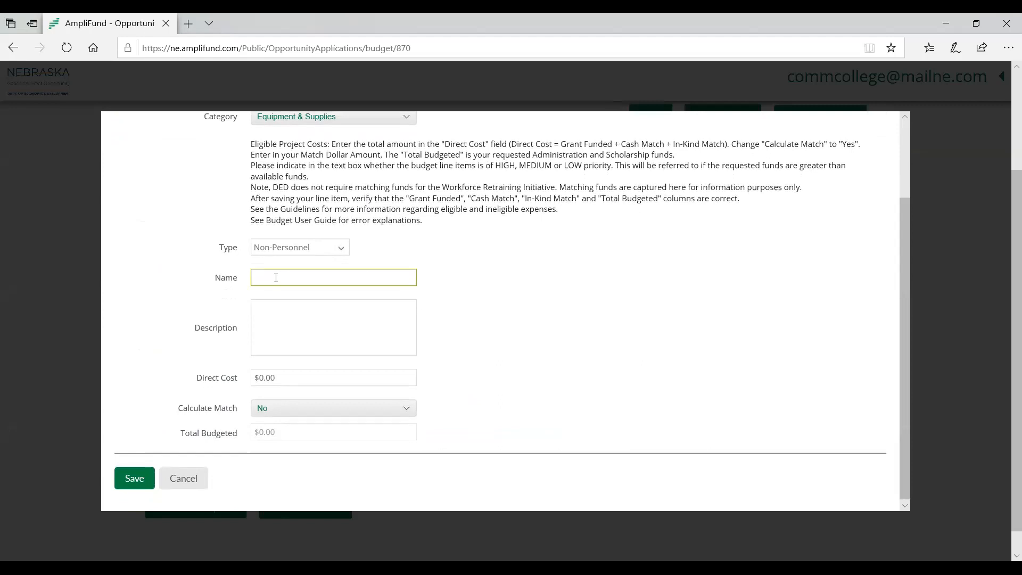
text(Equipment)
click(304, 348)
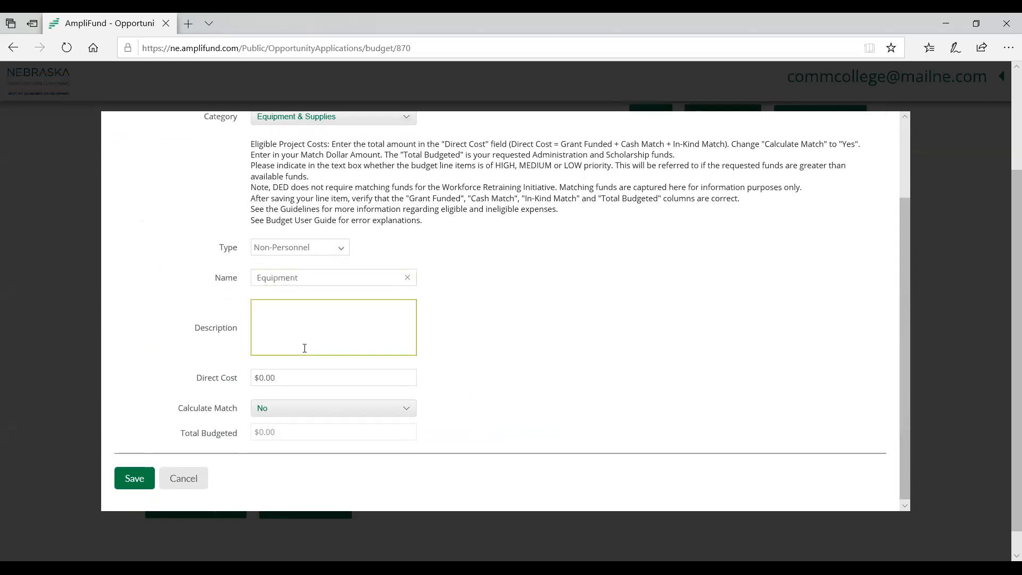
click(297, 384)
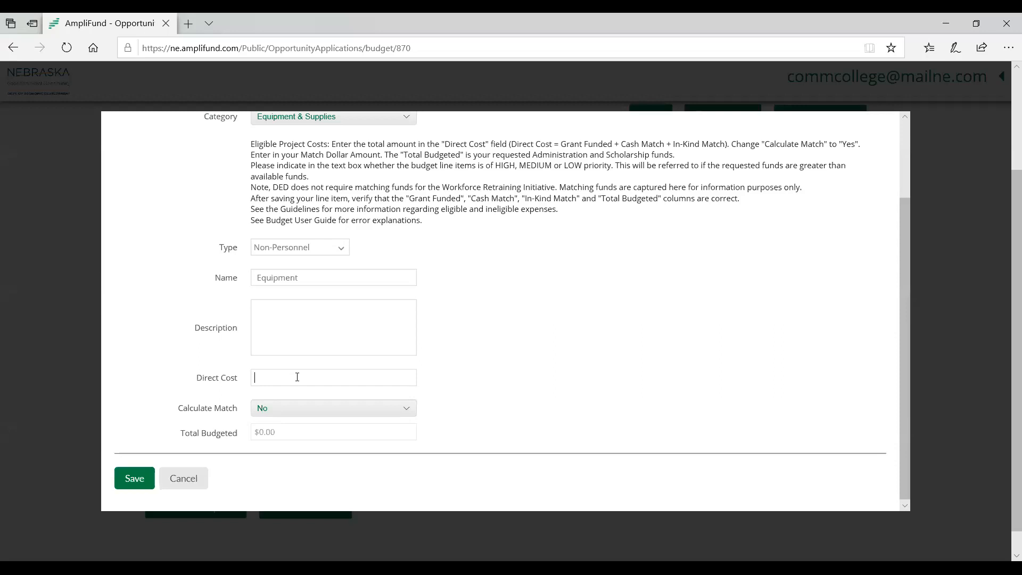
text(3000)
click(641, 315)
- Turn on match calculation for the Equipment line item, enter a cash match of $1,000 as a dollar amount, and save it
click(364, 408)
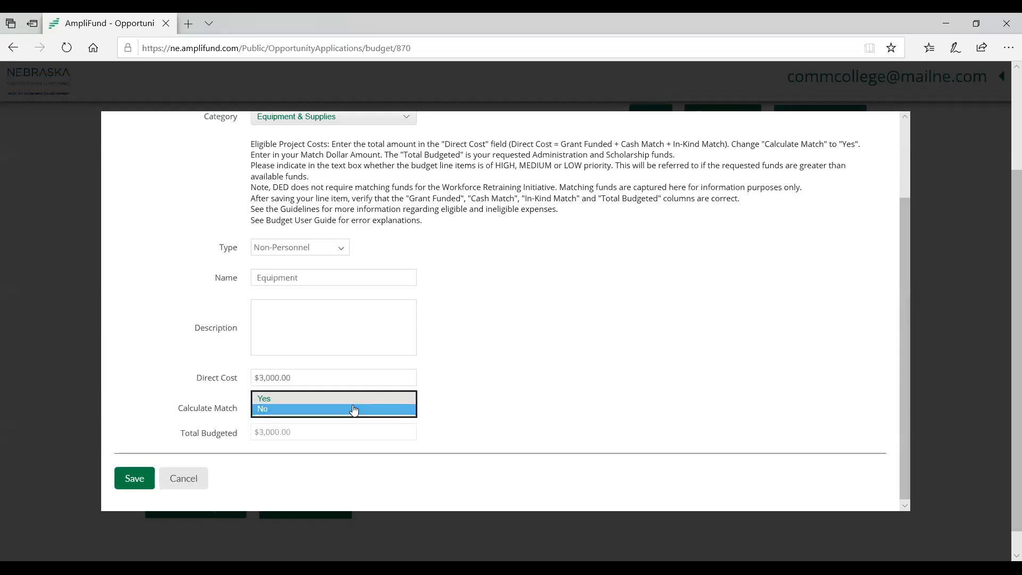
click(301, 398)
drag(903, 268, 902, 323)
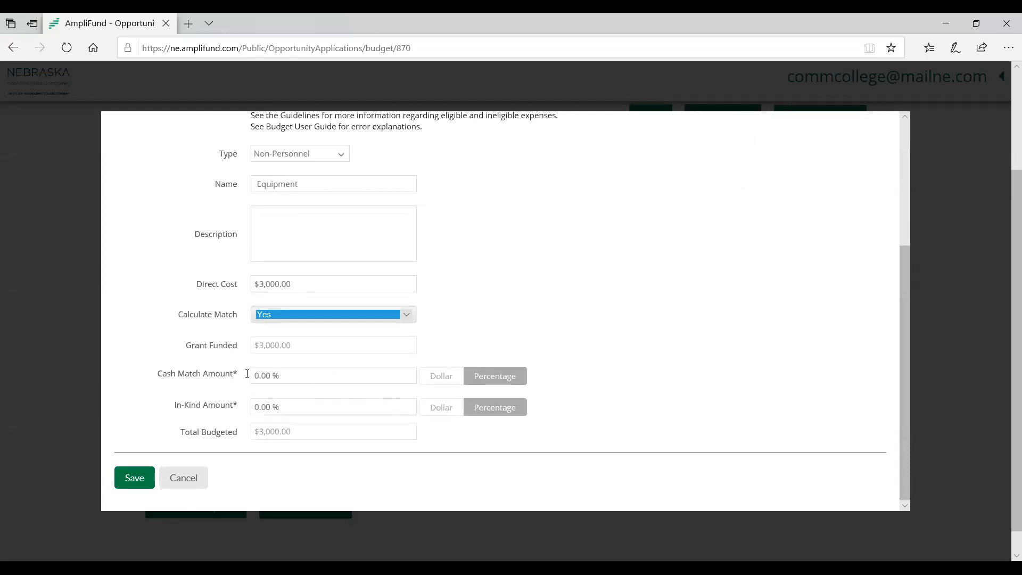
click(449, 376)
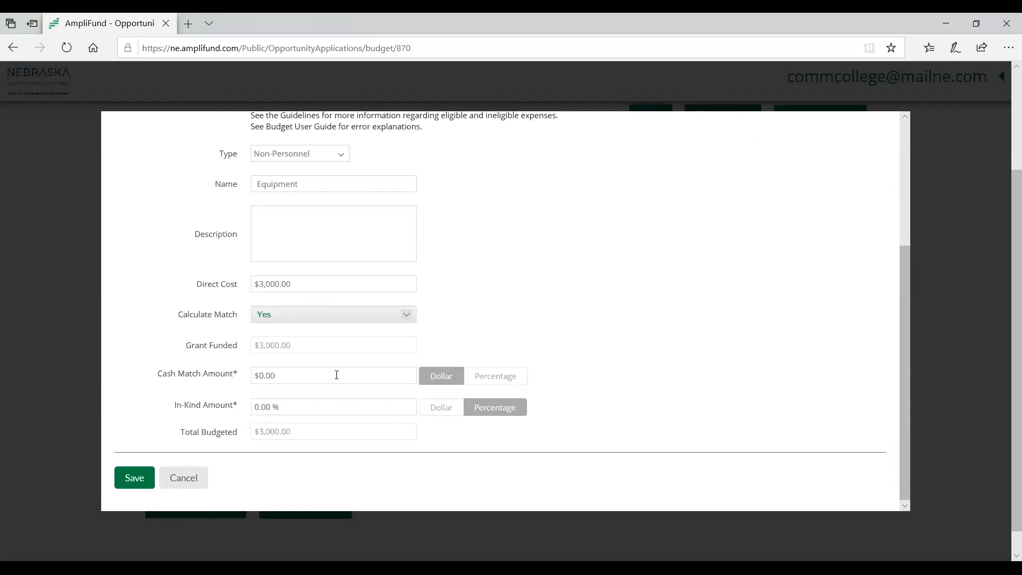
click(362, 374)
text(1000)
click(676, 269)
click(136, 475)
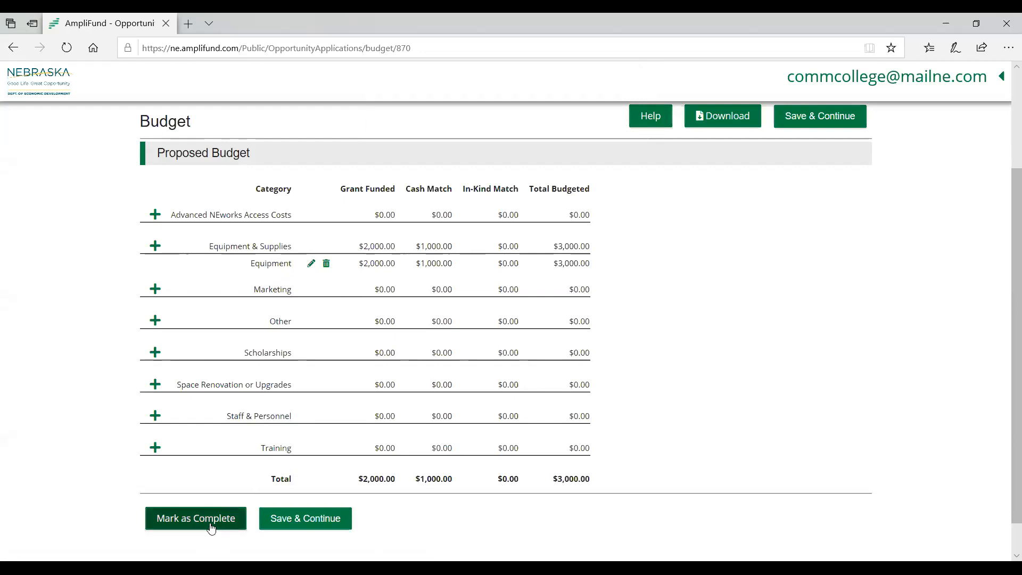
- Mark the proposed budget as complete and go to the application's Performance Plan section
click(212, 526)
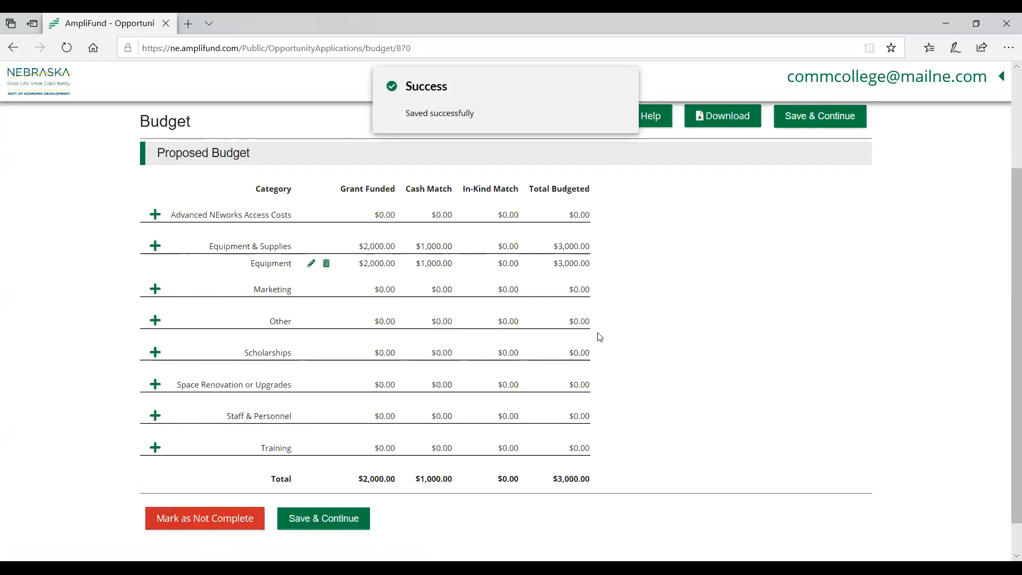
drag(1006, 289, 1006, 214)
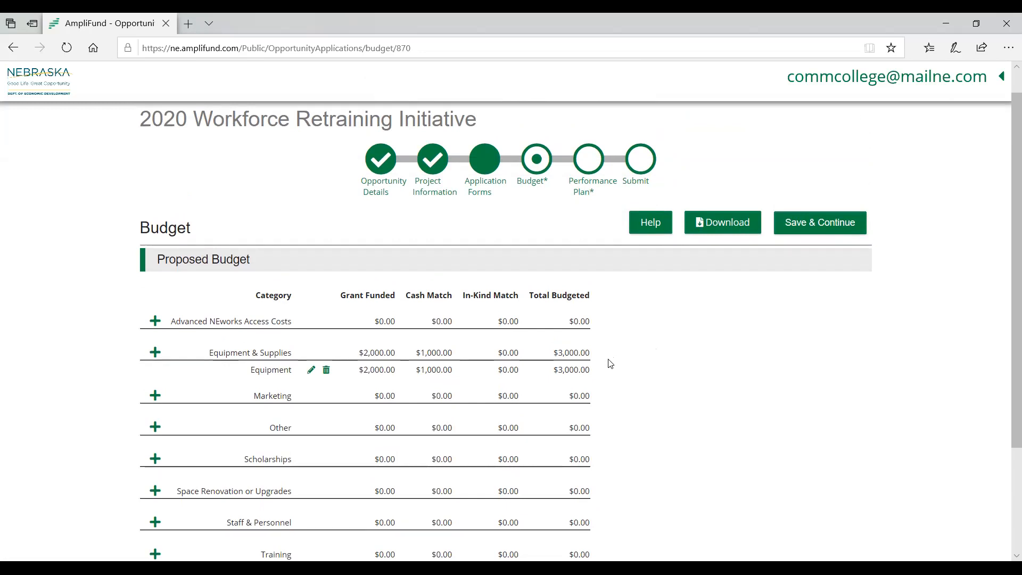
click(588, 157)
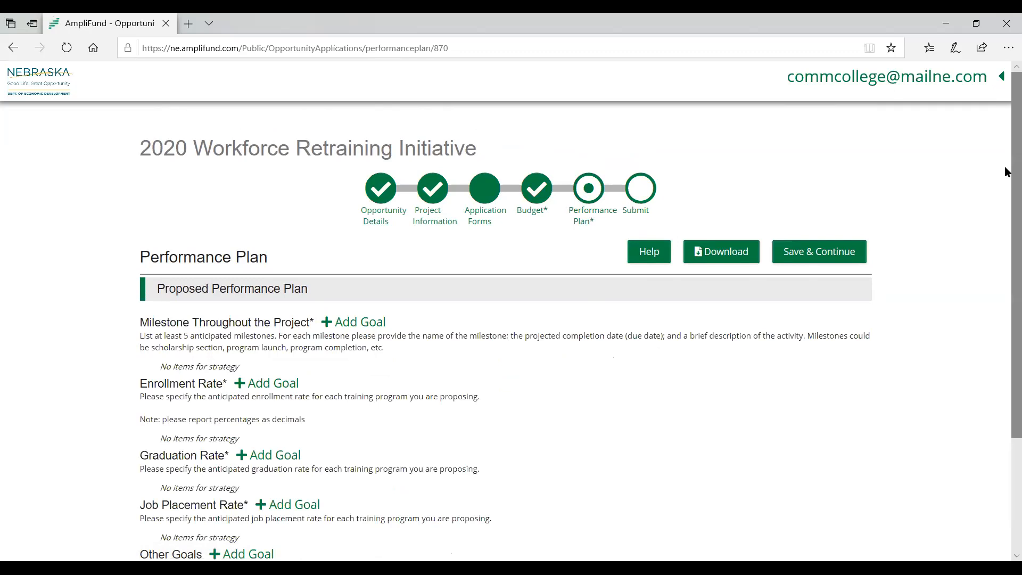
- Add a goal named Milestone 1 with a due date of 6/30/2020 under Milestone Throughout the Project and save it
scroll(1006, 198, down, 1)
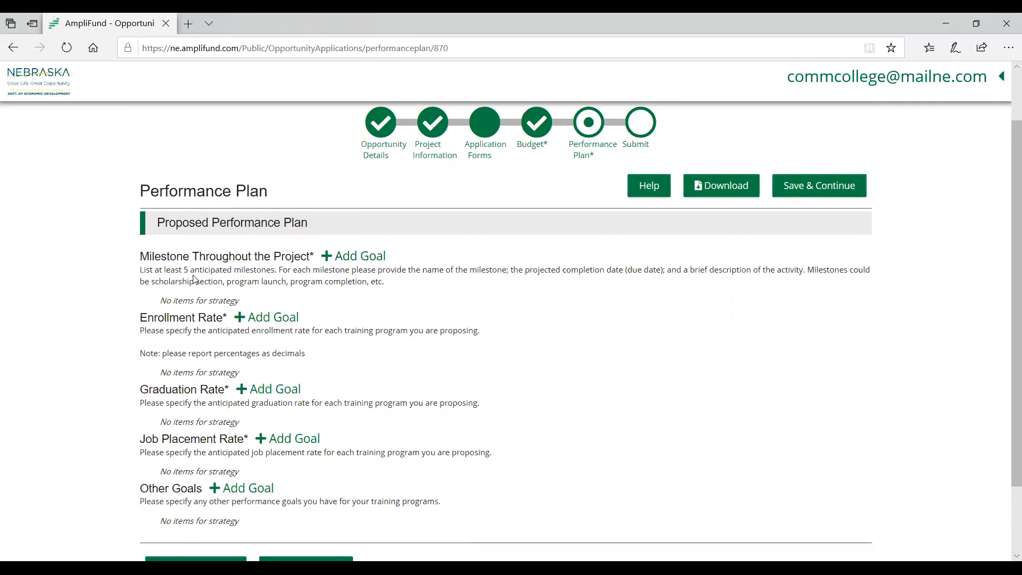
click(323, 255)
click(315, 248)
text(Milestone 1)
click(317, 272)
key(Tab)
click(346, 342)
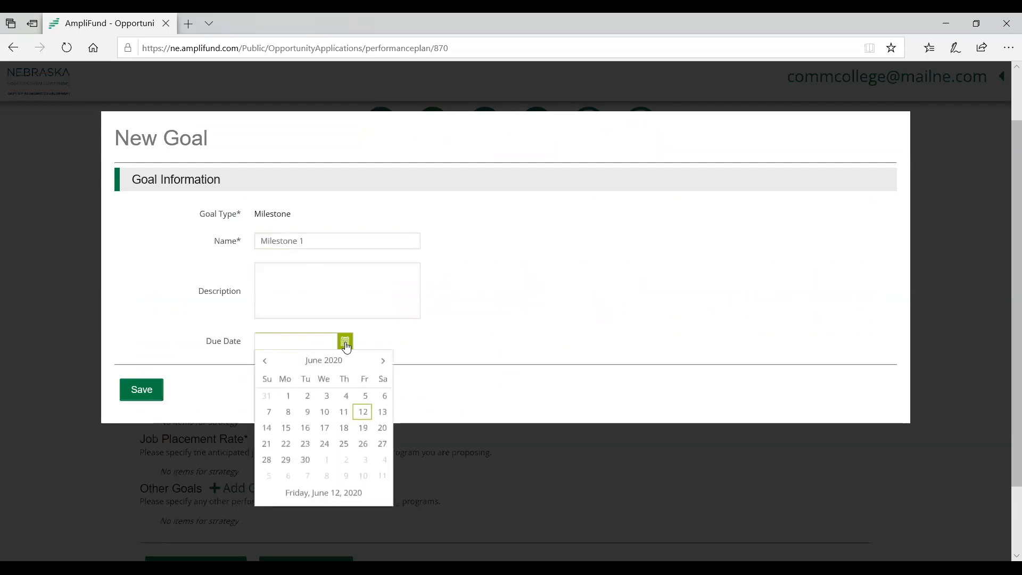
click(305, 461)
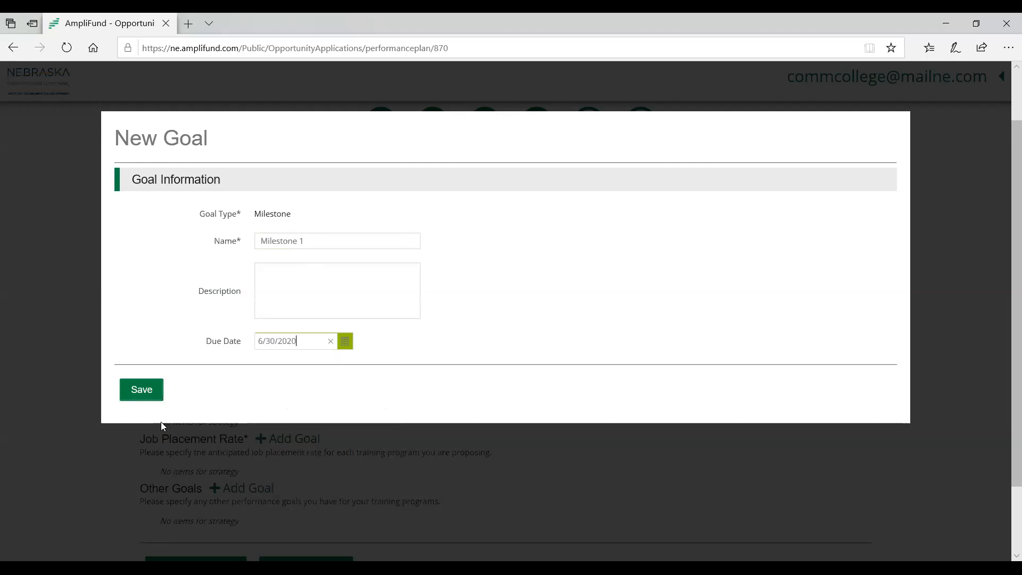
click(140, 390)
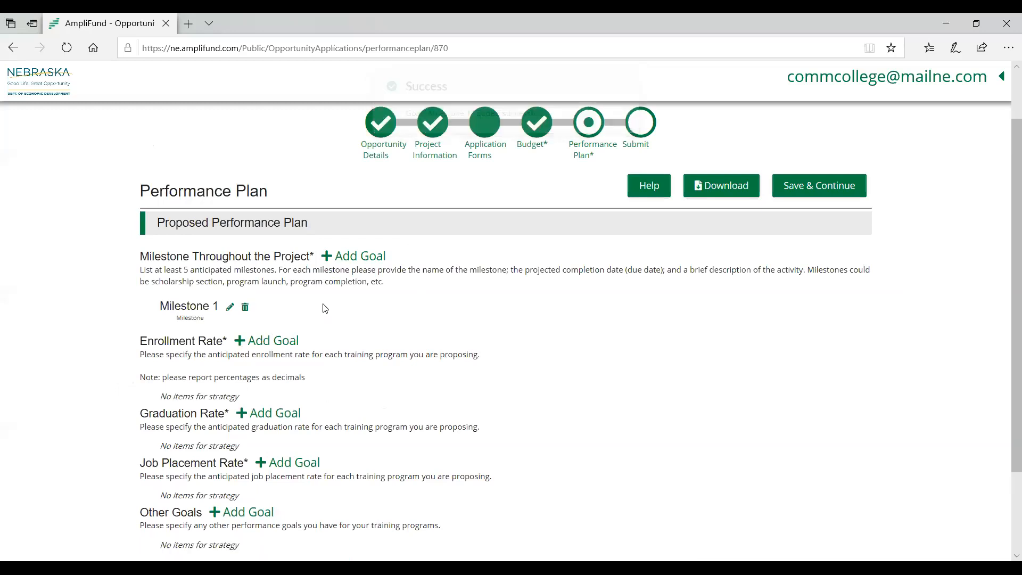
- Add a second project milestone goal named Milestone 2 with a due date of 7/31/2020 and save it
click(328, 256)
click(329, 246)
text(M)
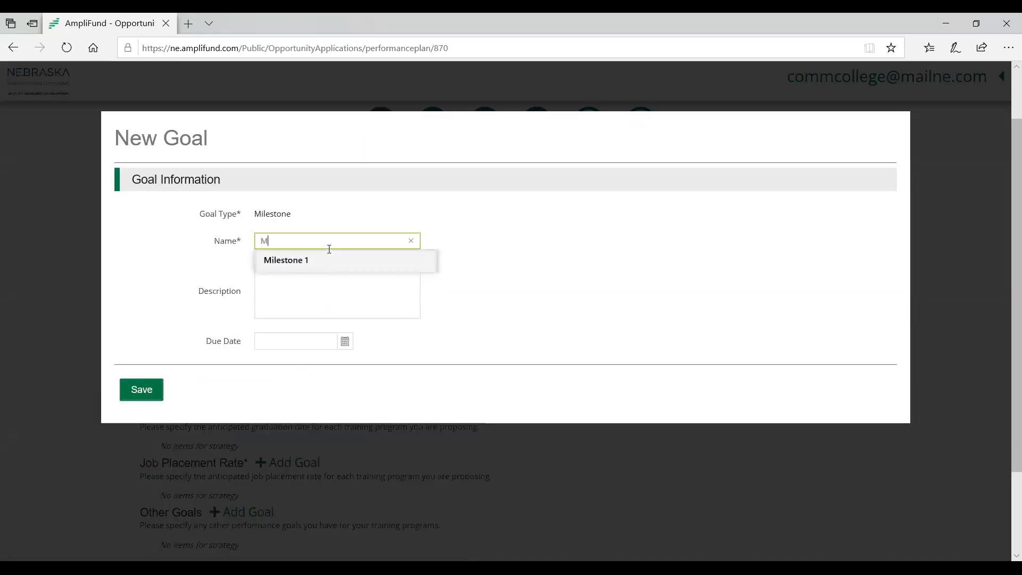
text(ilestone 2)
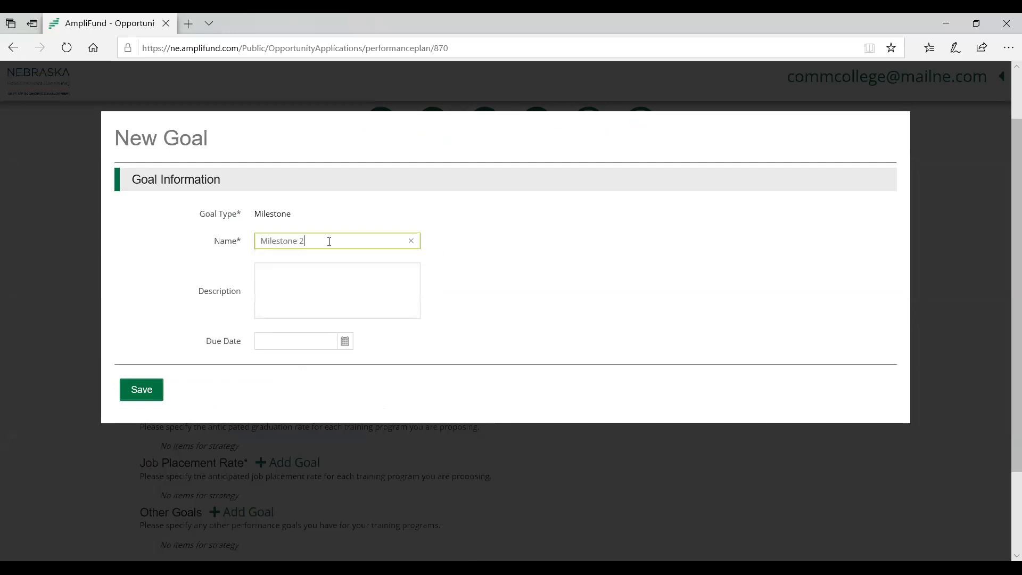
click(345, 342)
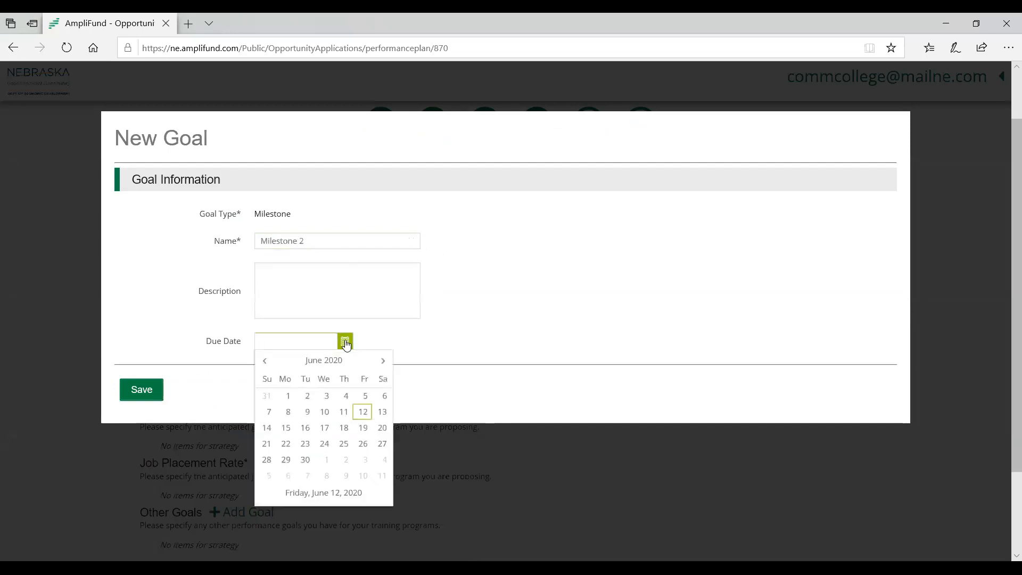
click(382, 361)
click(361, 459)
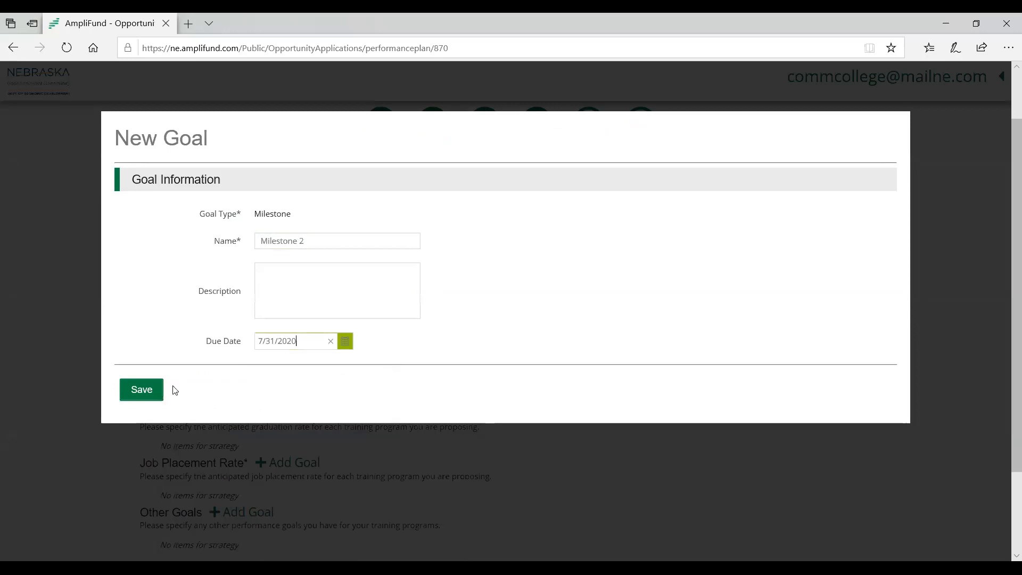
click(161, 393)
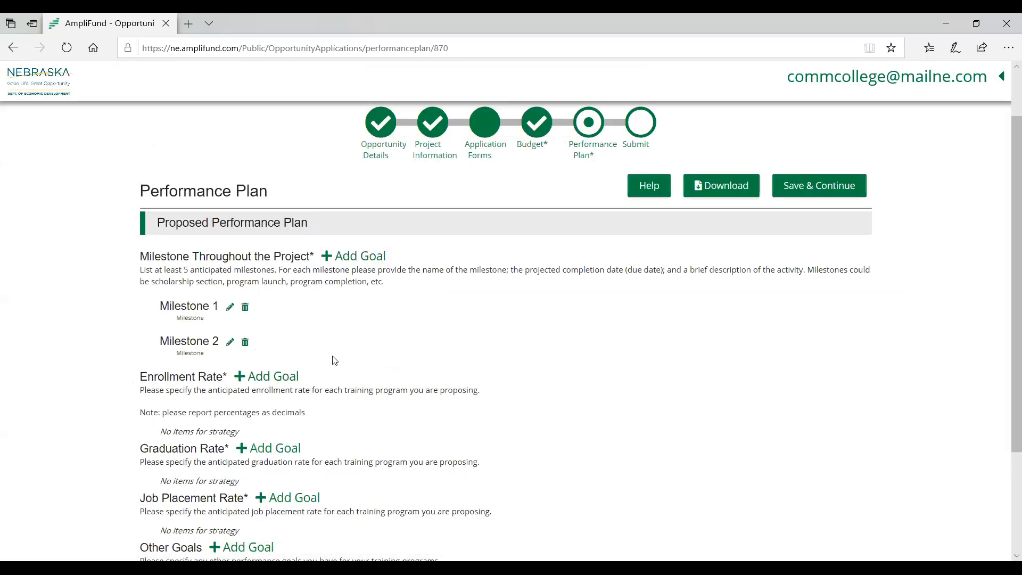
- Add a goal named Enrollment Rate with a desired percentage of 25% under the Enrollment Rate strategy and save it
scroll(333, 358, down, 3)
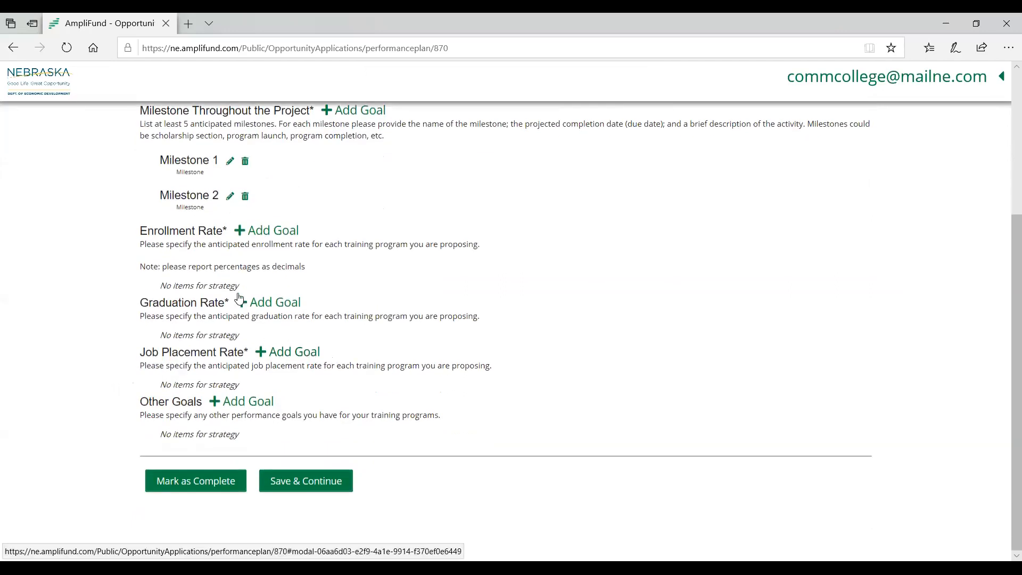
click(241, 232)
click(288, 242)
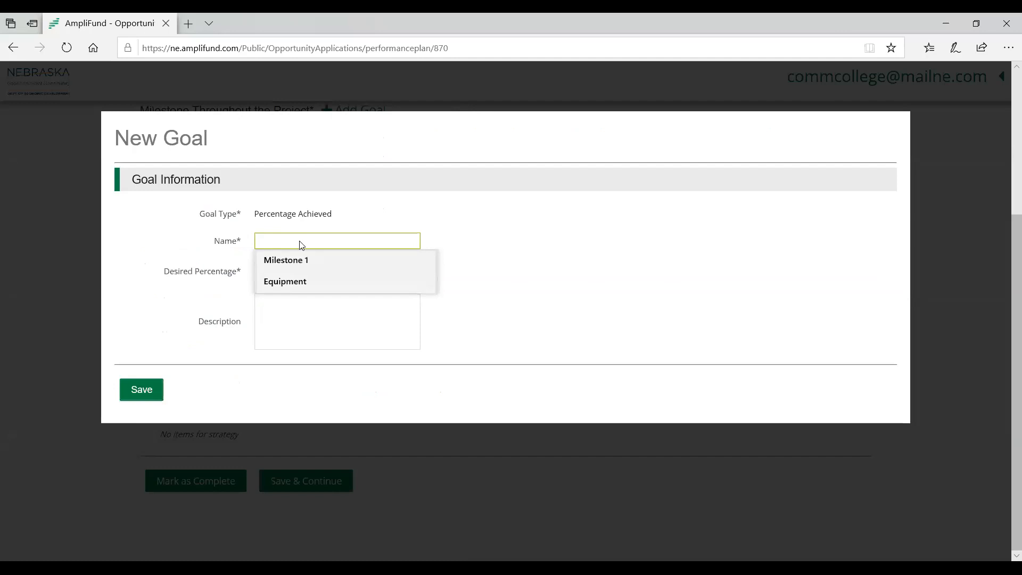
click(493, 237)
click(395, 239)
text(E)
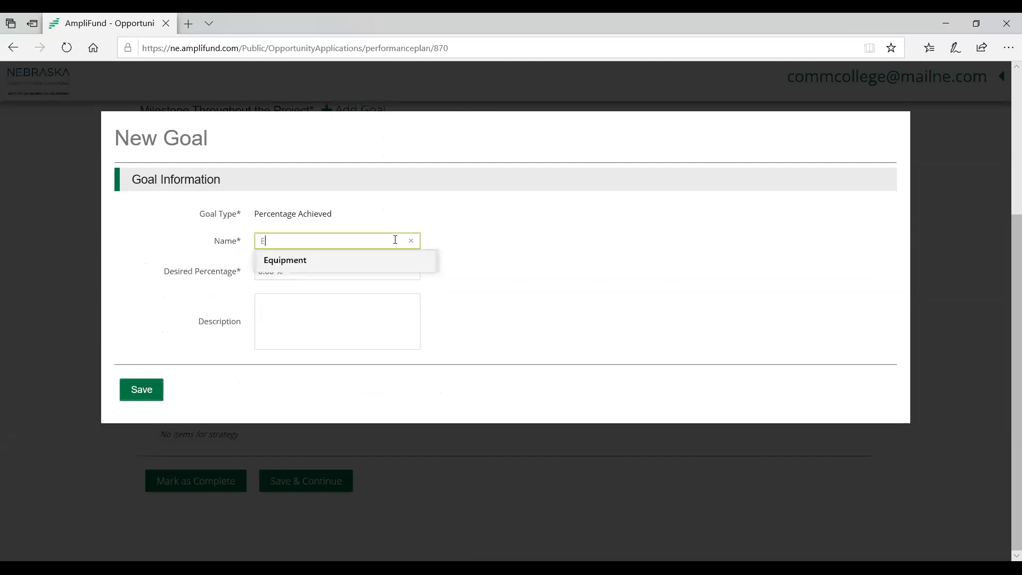
text(nrollment Rate)
click(351, 271)
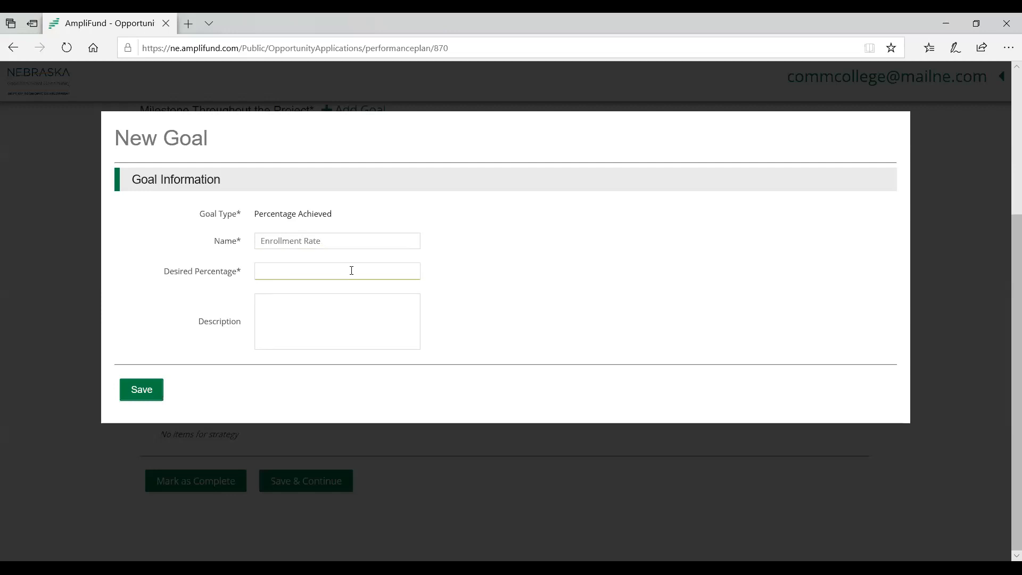
text(25)
click(441, 263)
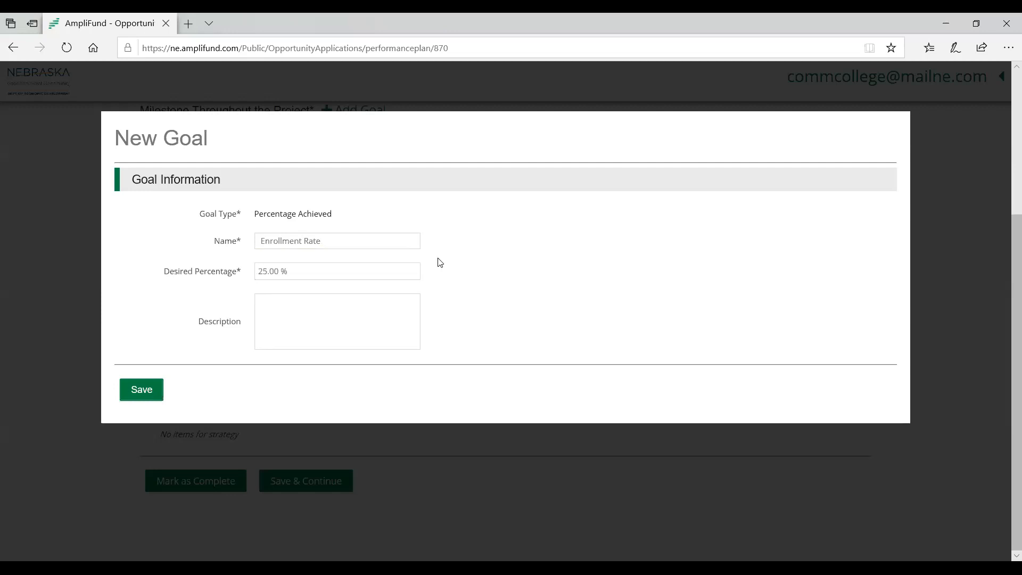
click(142, 391)
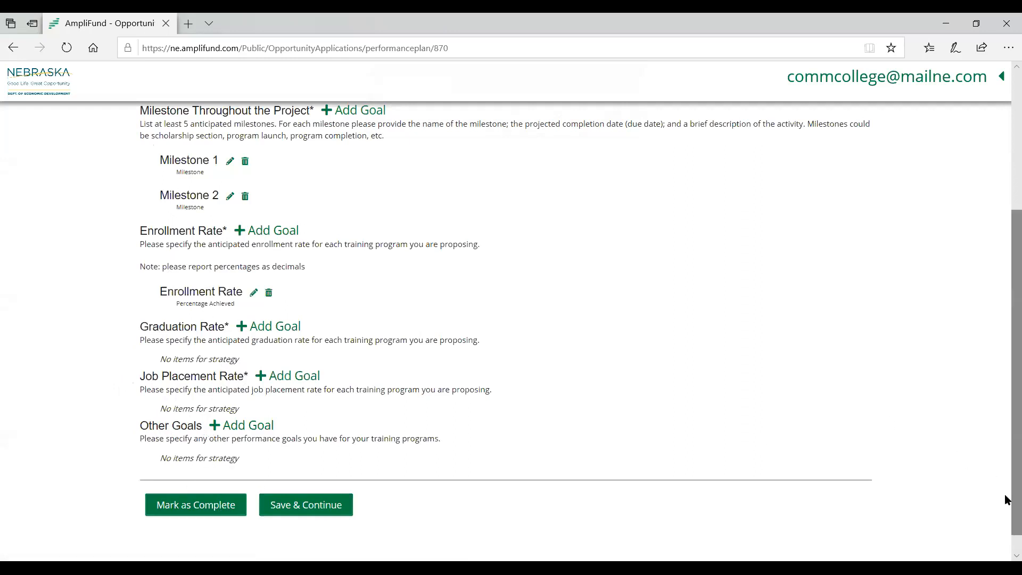
- Go to the application's Submit section to check whether it is ready for submission
scroll(1008, 473, up, 4)
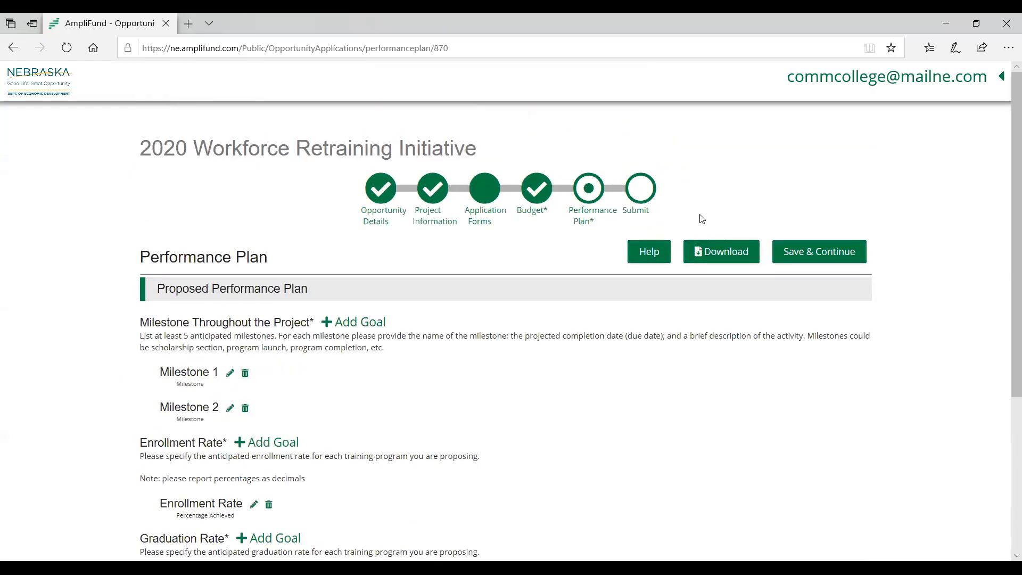
click(648, 187)
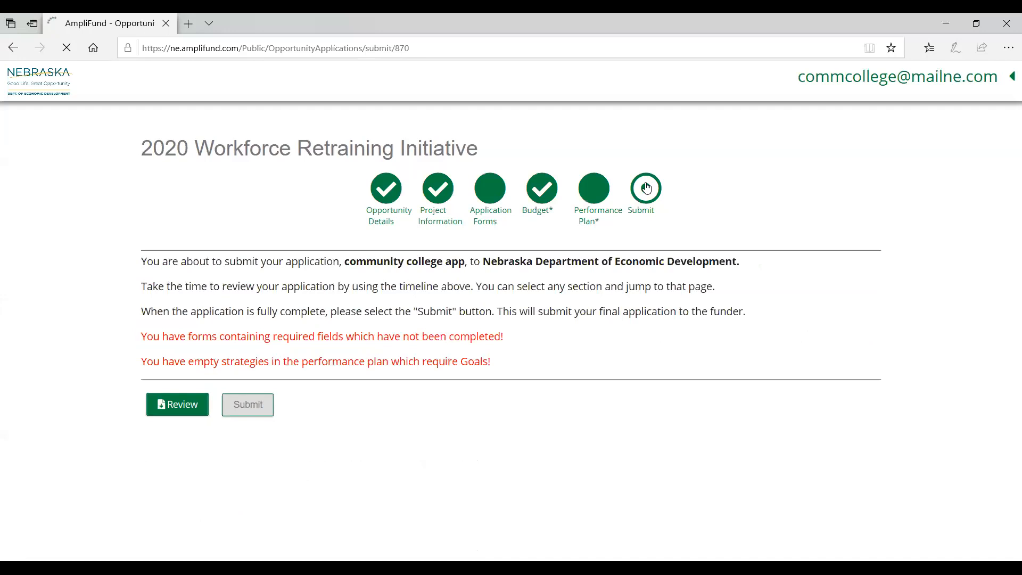